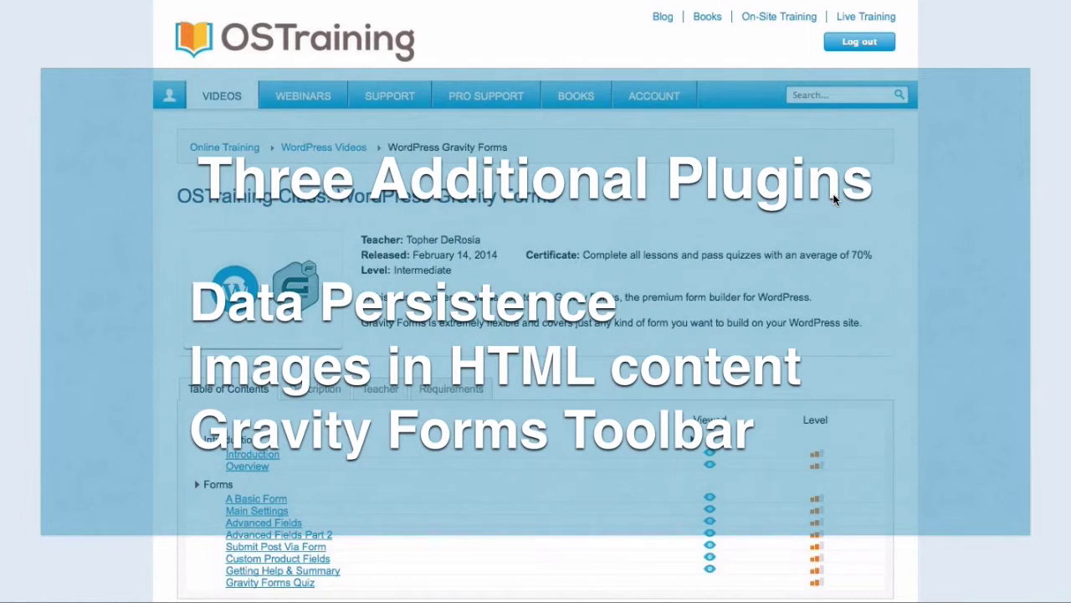
# Exit the slideshow and switch to Safari, showing the Gravity Forms Add-Ons page in a wider browser window
pyautogui.press('Escape')
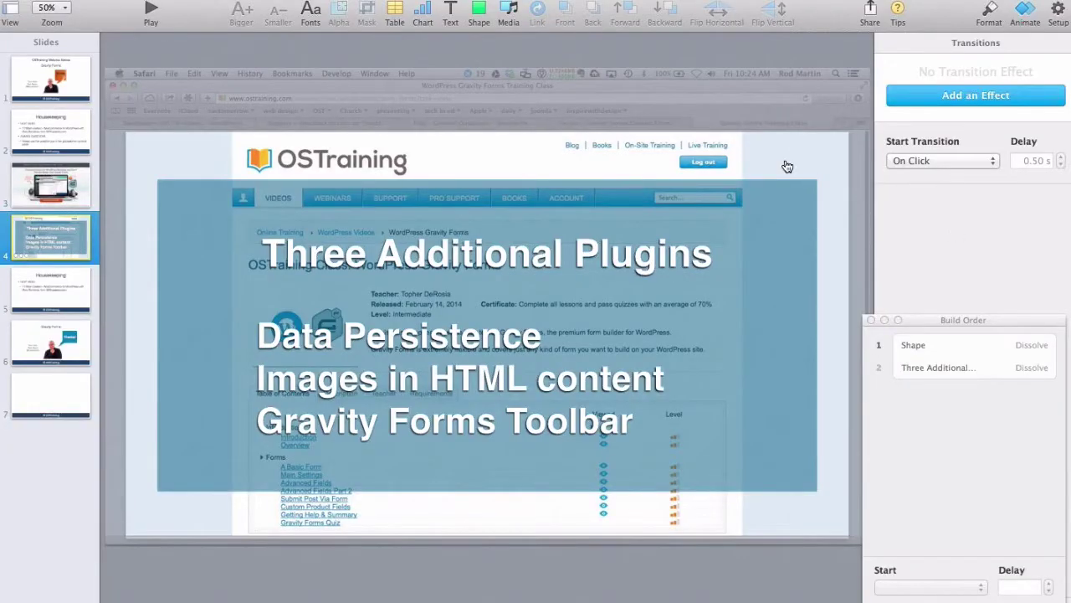
pyautogui.press('super+Tab')
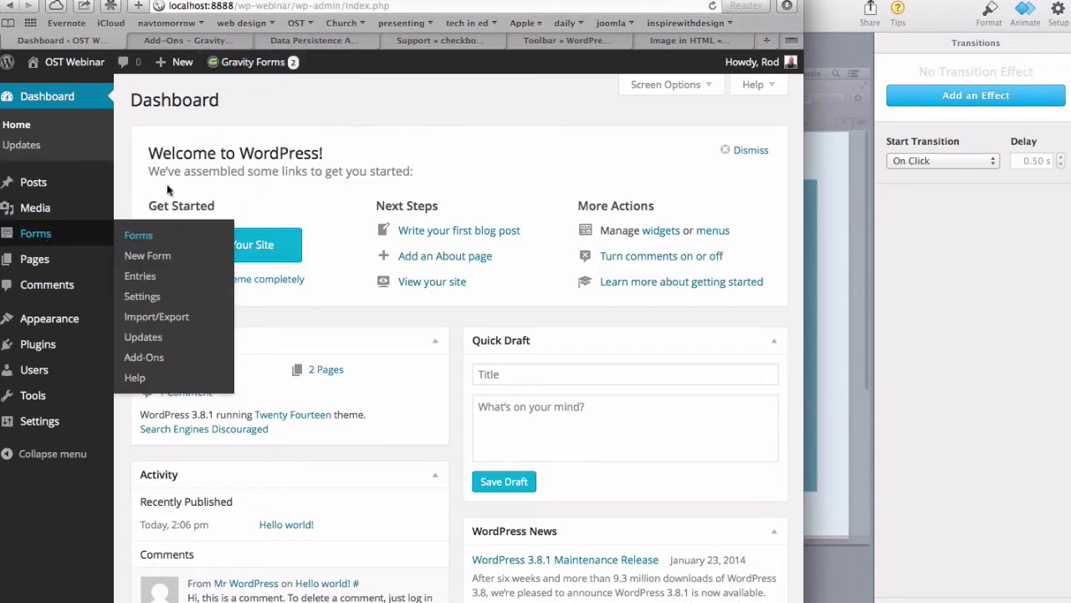
pyautogui.click(219, 41)
pyautogui.scroll(2, 263, 108)
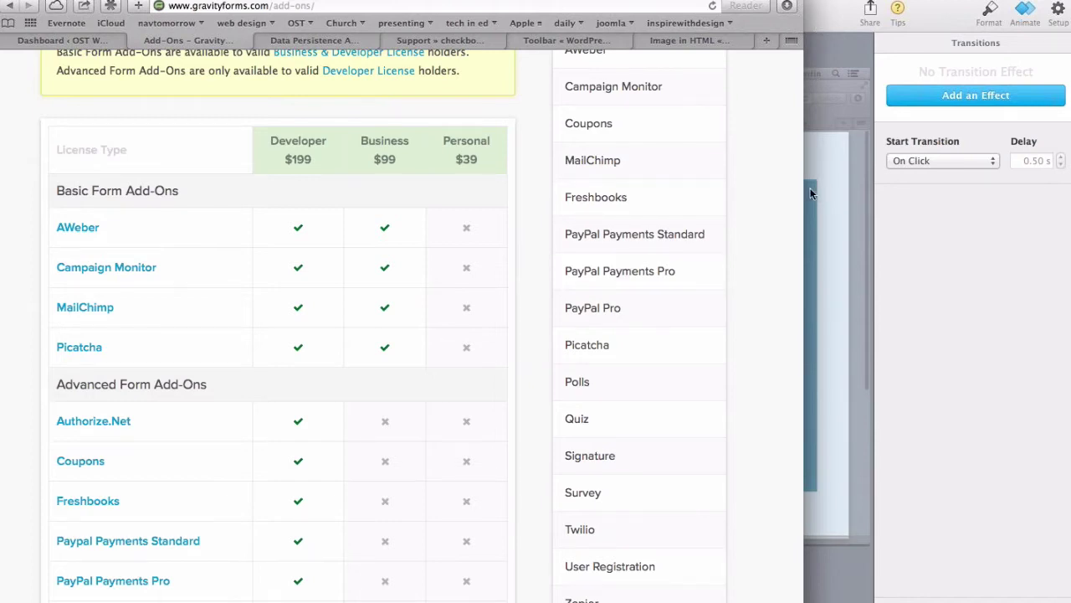
pyautogui.moveTo(805, 190); pyautogui.dragTo(1031, 176)
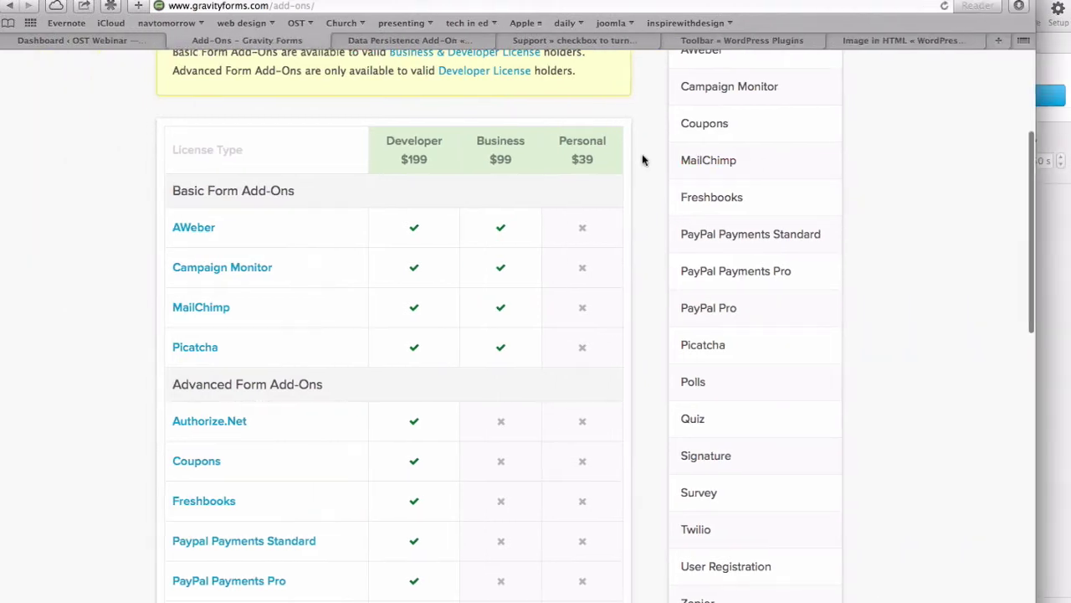
# Examine which basic and advanced form add-ons come with the Developer, Business and Personal licenses
pyautogui.scroll(-3, 602, 182)
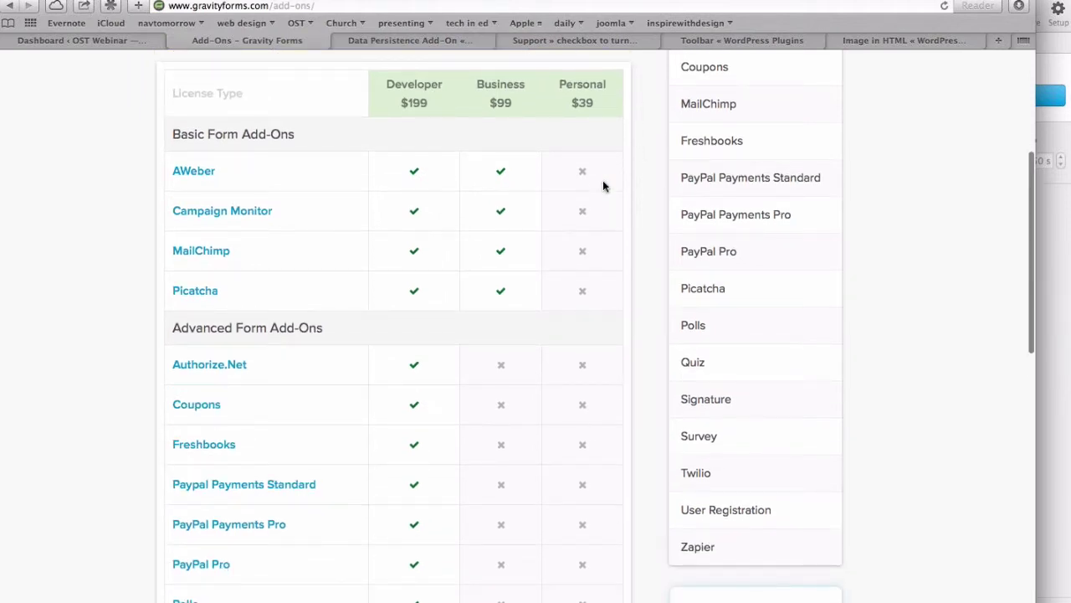
pyautogui.scroll(-4, 603, 180)
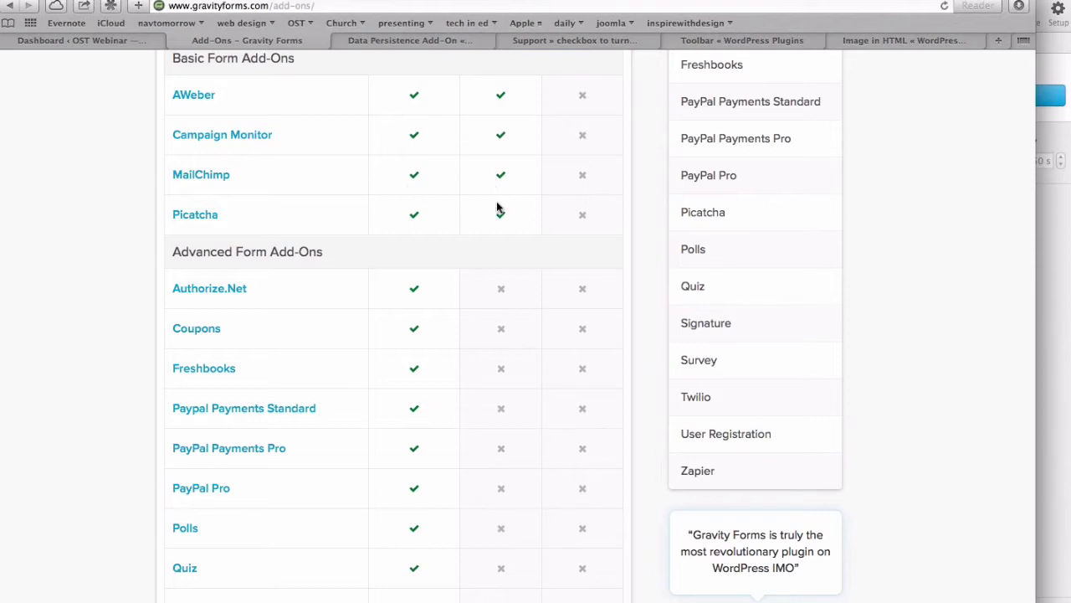
pyautogui.scroll(4, 533, 194)
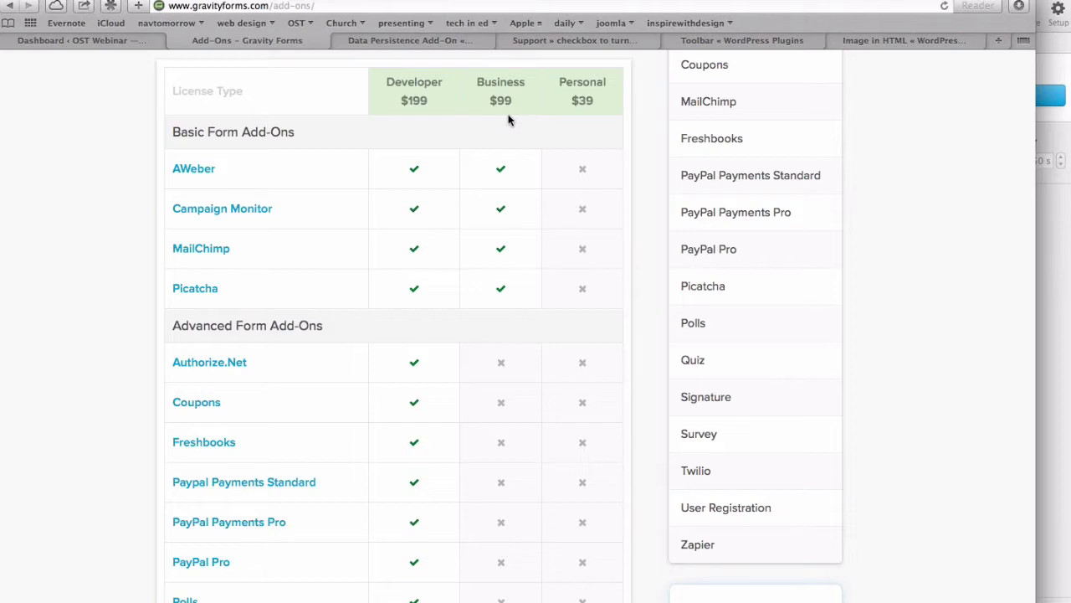
pyautogui.scroll(-5, 533, 321)
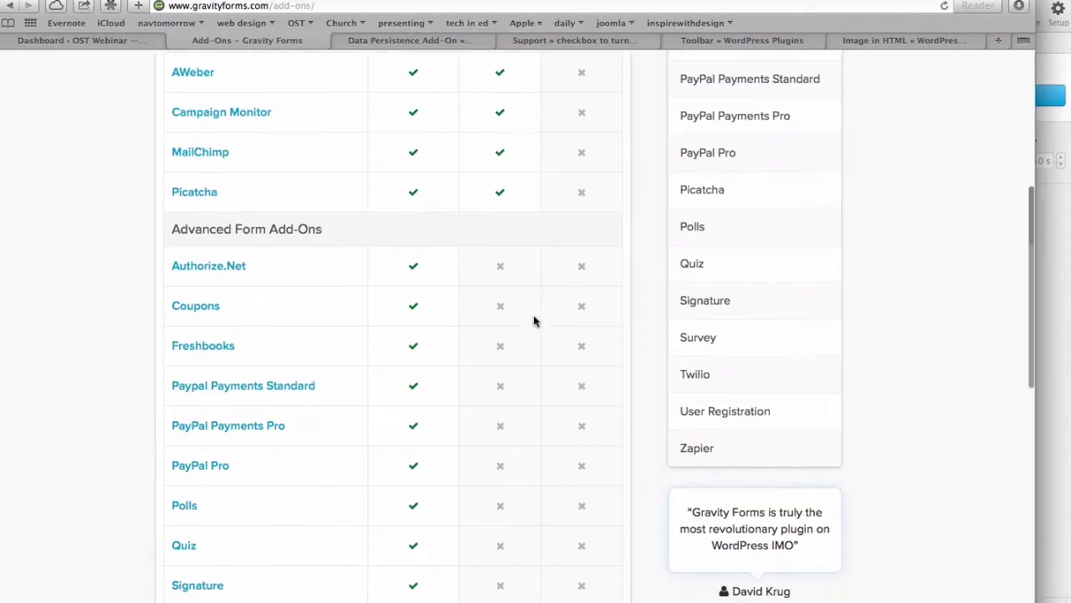
pyautogui.scroll(-5, 540, 355)
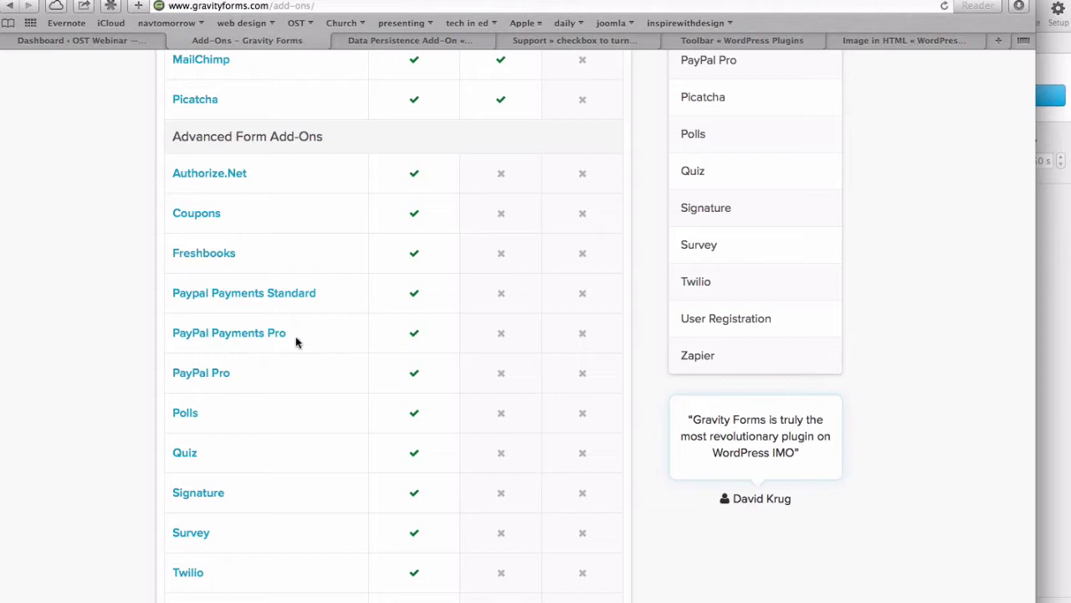
pyautogui.scroll(-5, 295, 341)
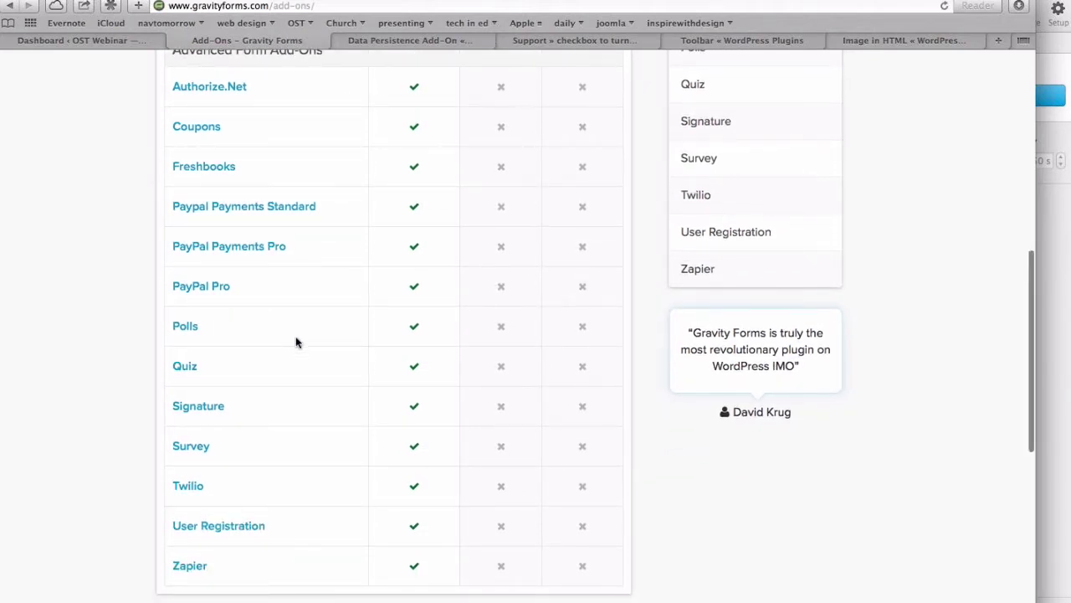
pyautogui.scroll(-5, 295, 341)
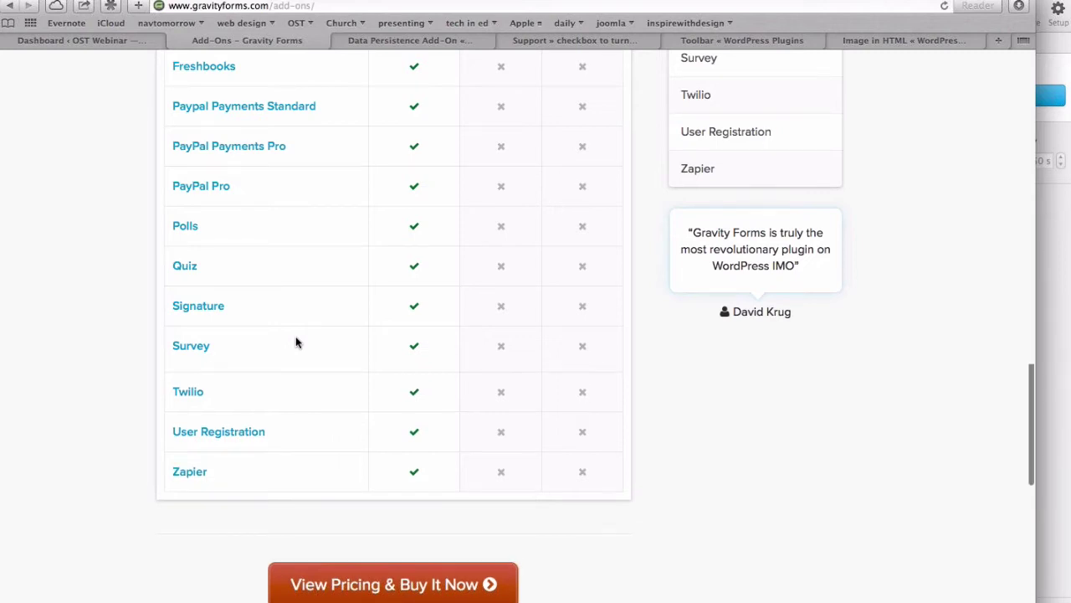
pyautogui.scroll(15, 296, 341)
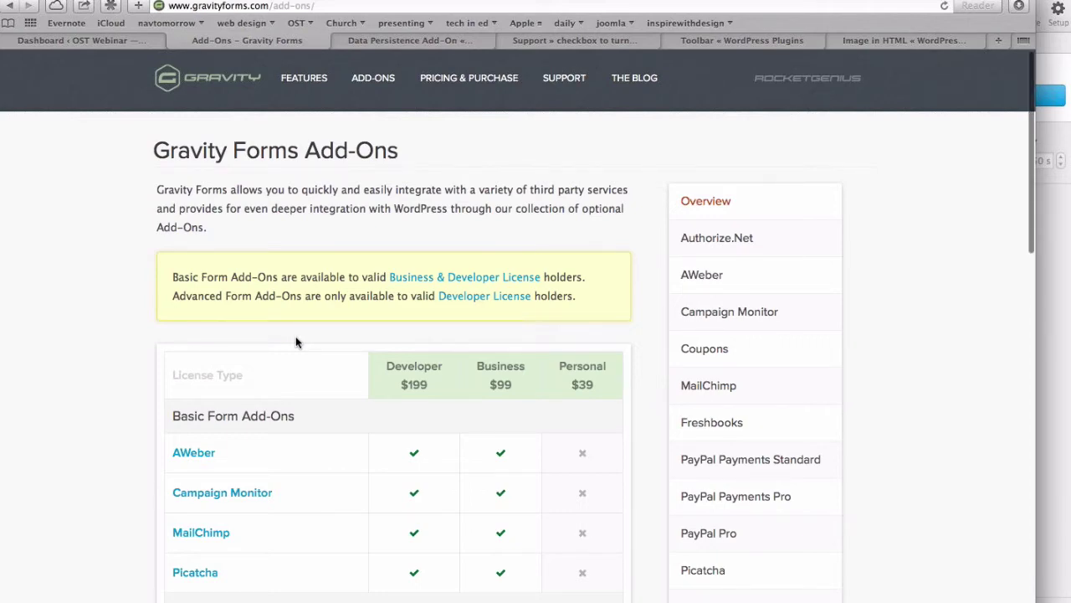
pyautogui.scroll(-5, 295, 341)
pyautogui.scroll(-3, 295, 341)
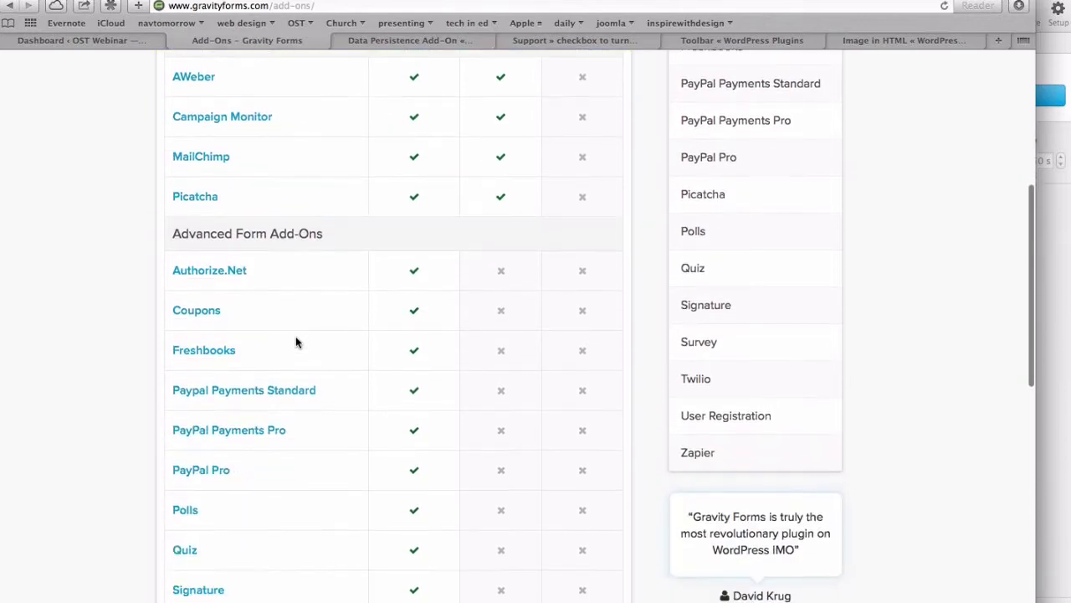
pyautogui.scroll(9, 296, 341)
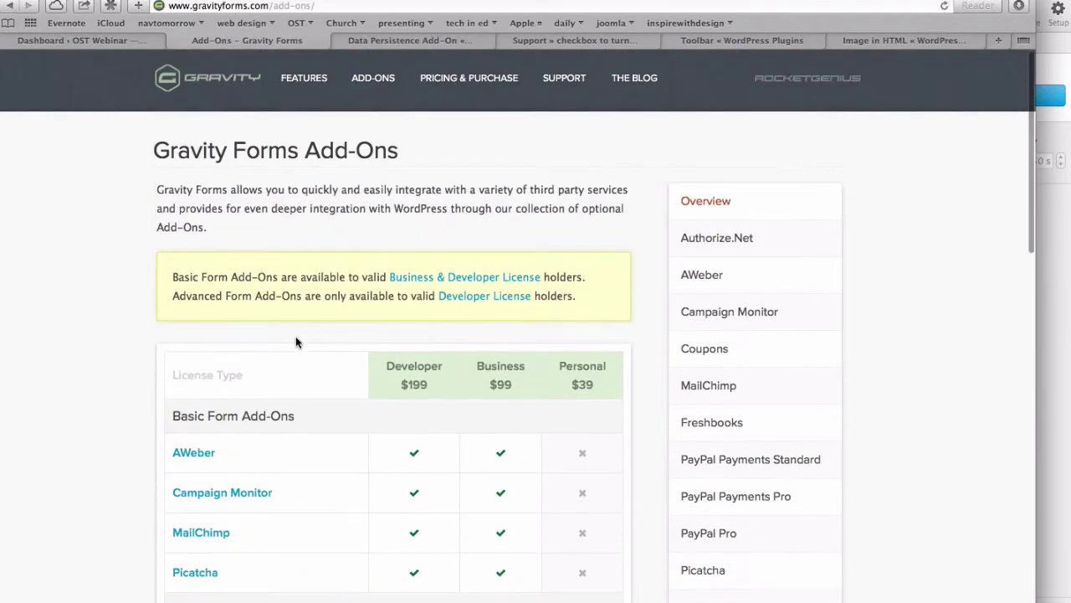
pyautogui.scroll(-2, 296, 342)
pyautogui.scroll(1, 295, 341)
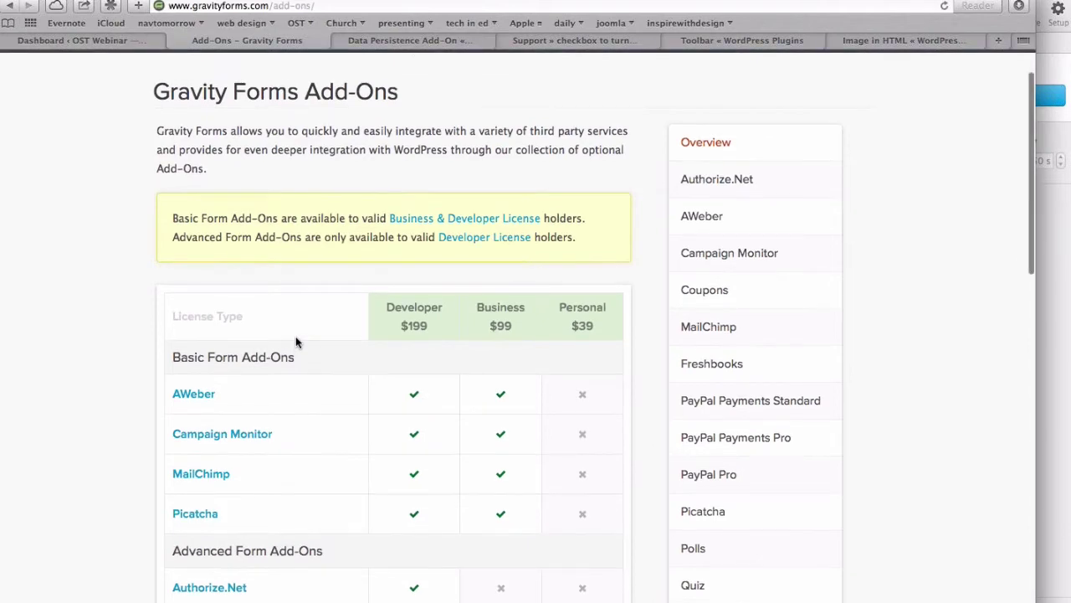
# Open the Gravity Forms pricing and purchase page and compare the features of the three licenses
pyautogui.scroll(2, 295, 339)
pyautogui.click(466, 79)
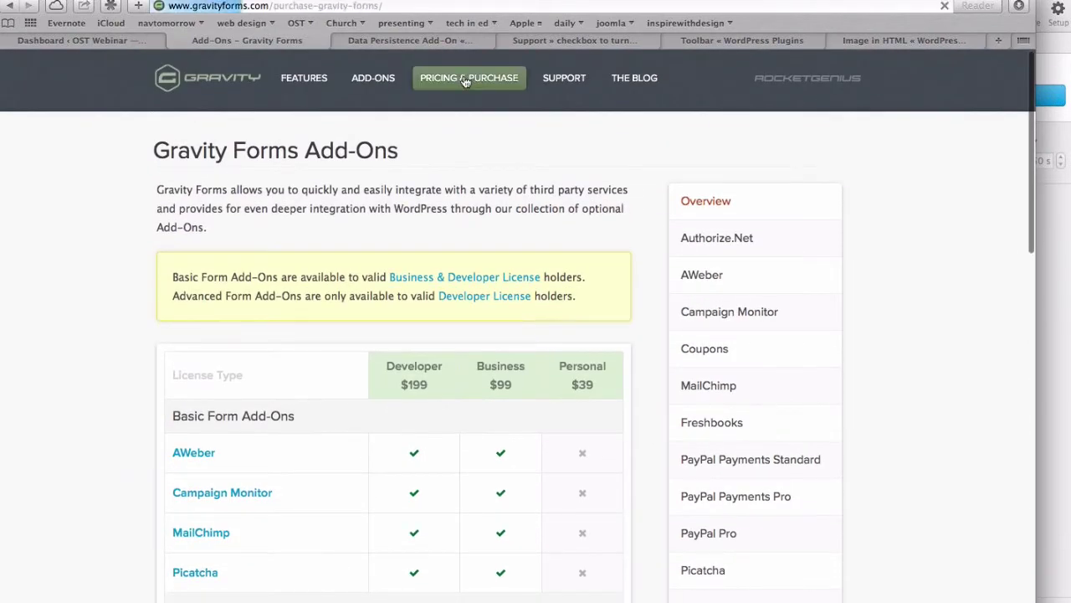
pyautogui.scroll(-1, 409, 314)
pyautogui.scroll(-4, 409, 314)
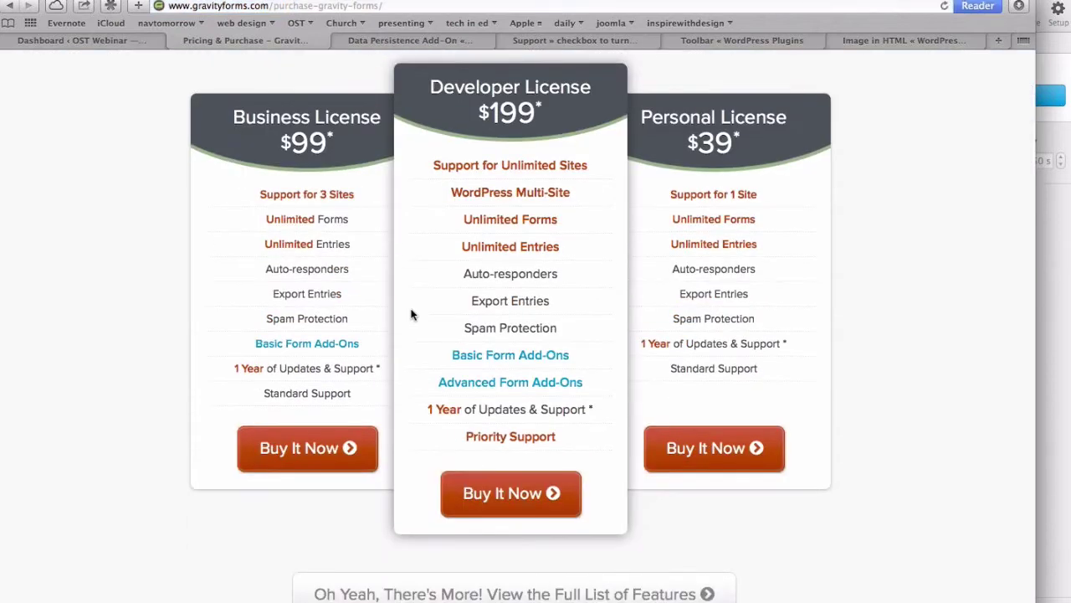
# Follow the Developer License's Advanced Form Add-Ons link and review the advanced add-ons listed there
pyautogui.click(491, 386)
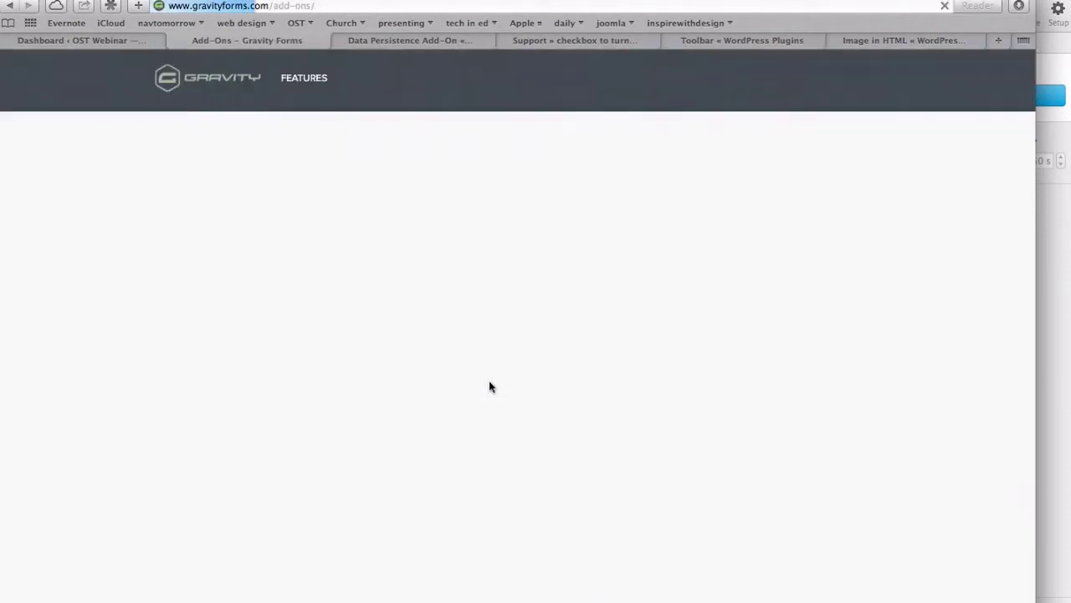
pyautogui.scroll(-6, 492, 386)
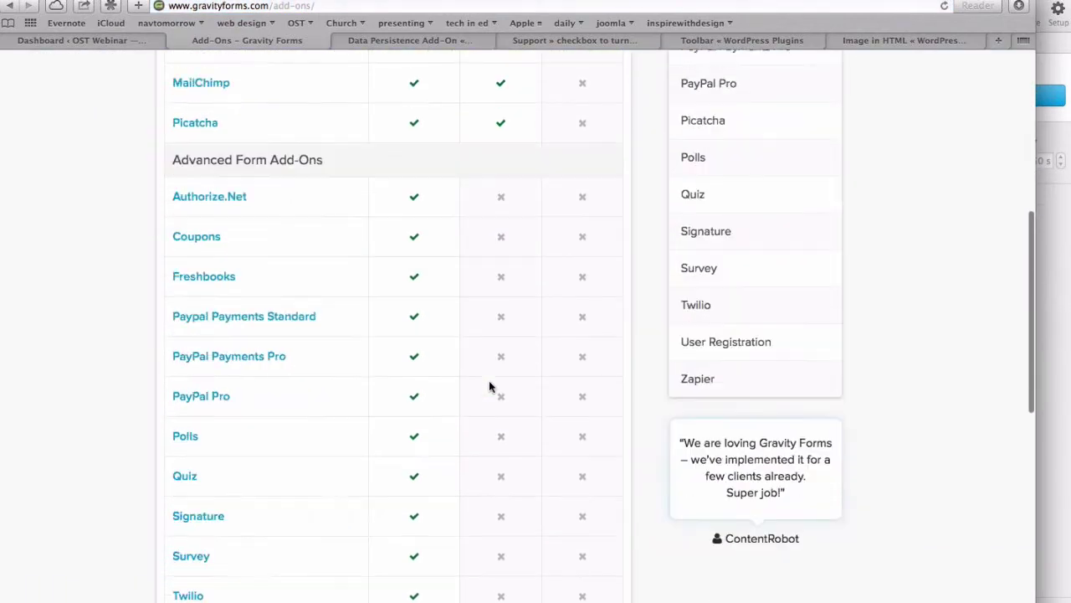
pyautogui.scroll(-5, 489, 386)
pyautogui.scroll(4, 488, 386)
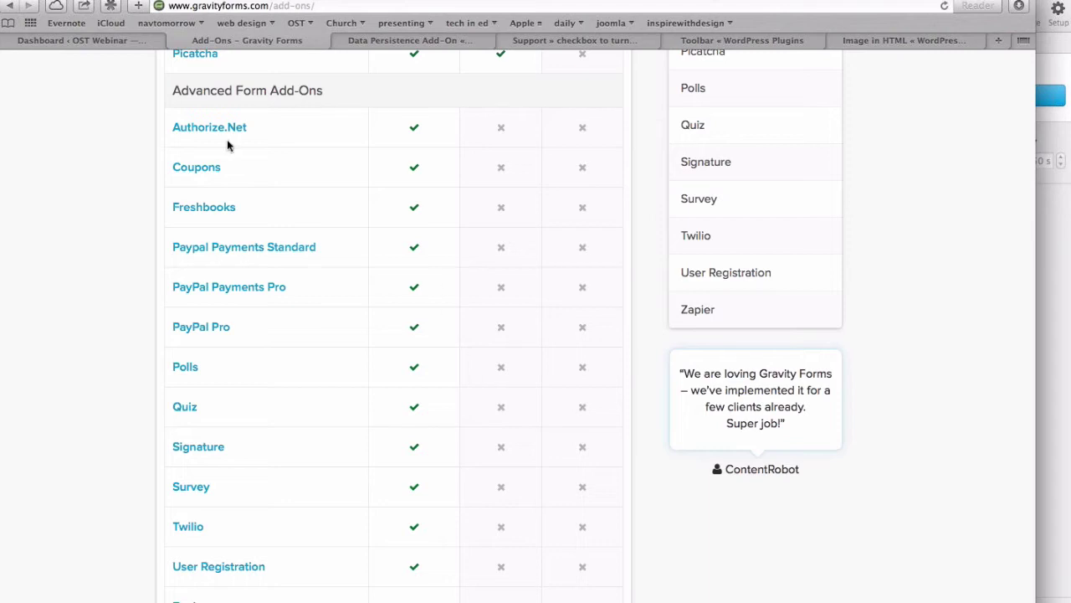
# Return to the OST Webinar WordPress dashboard and open the Gravity Forms list of forms
pyautogui.click(98, 38)
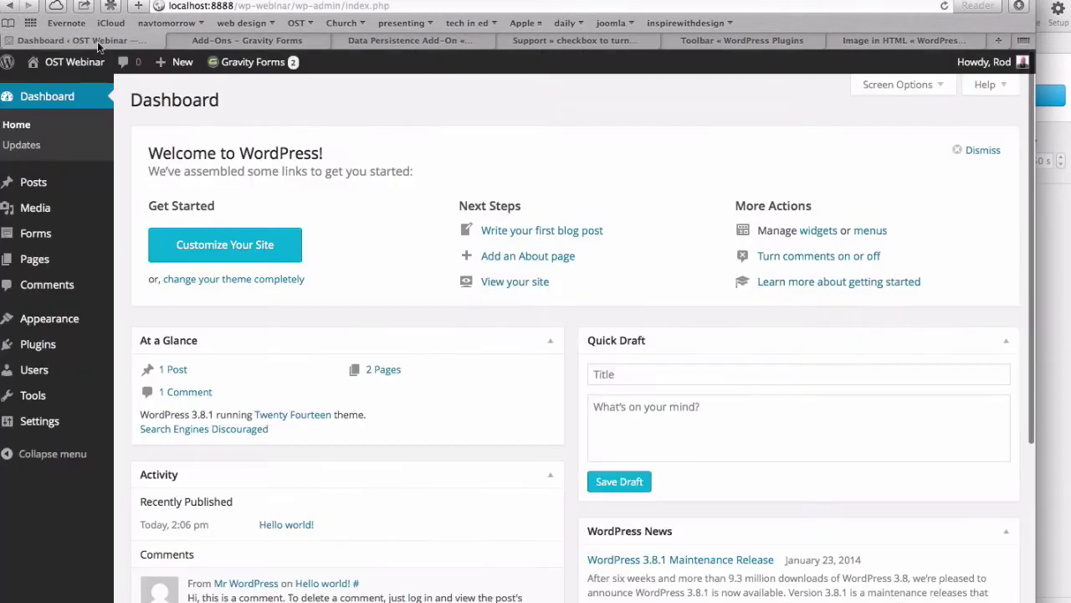
pyautogui.moveTo(43, 239)
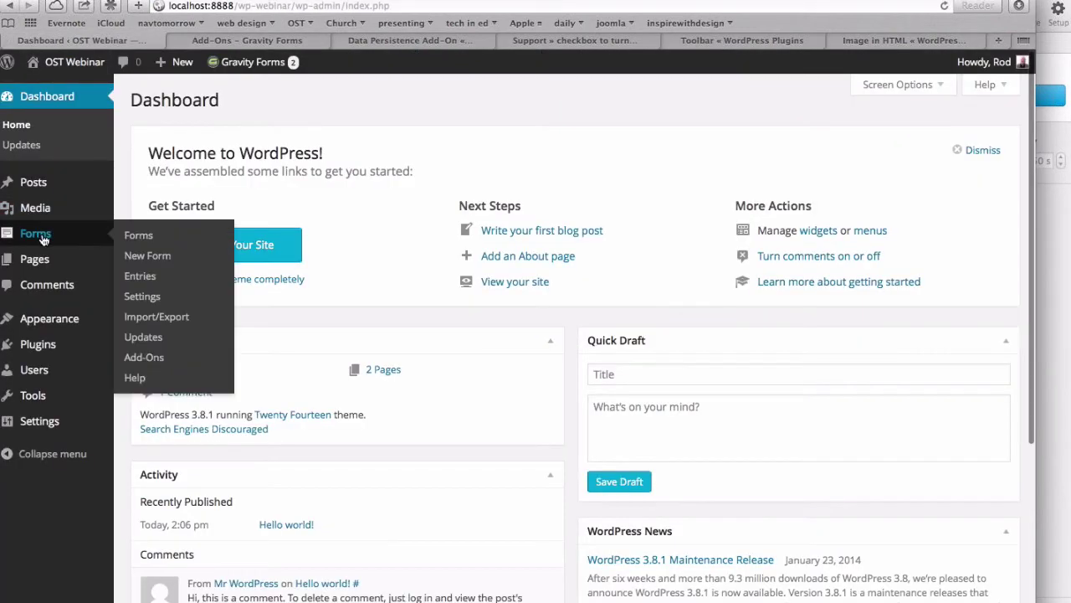
pyautogui.click(161, 235)
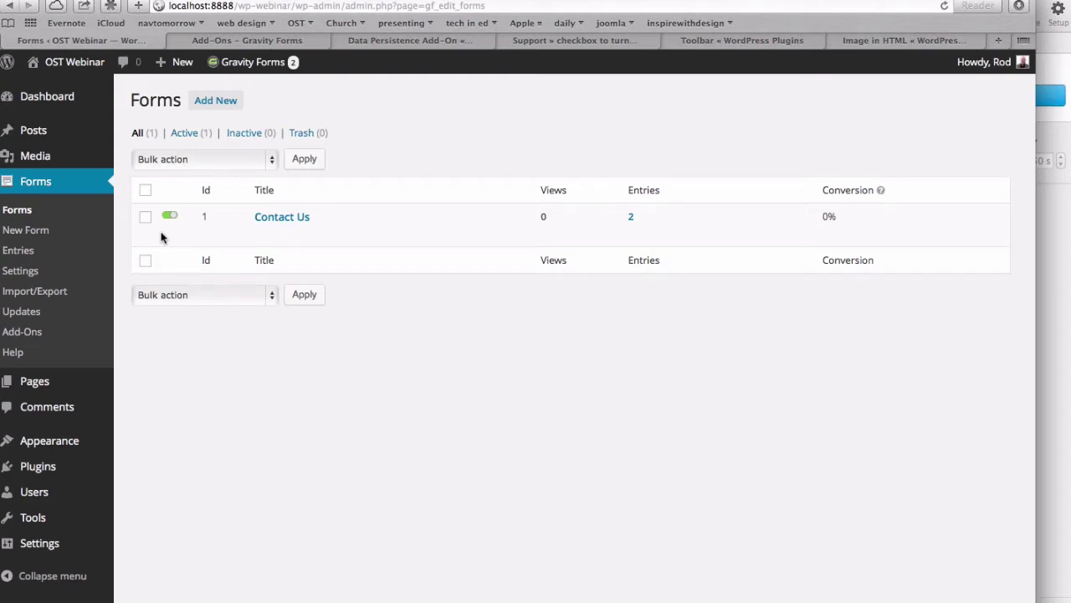
pyautogui.moveTo(168, 235)
# Bring up the Gravity Forms Data Persistence Add-On plugin page and review its description, ratings, support and compatibility details
pyautogui.click(246, 40)
pyautogui.click(415, 39)
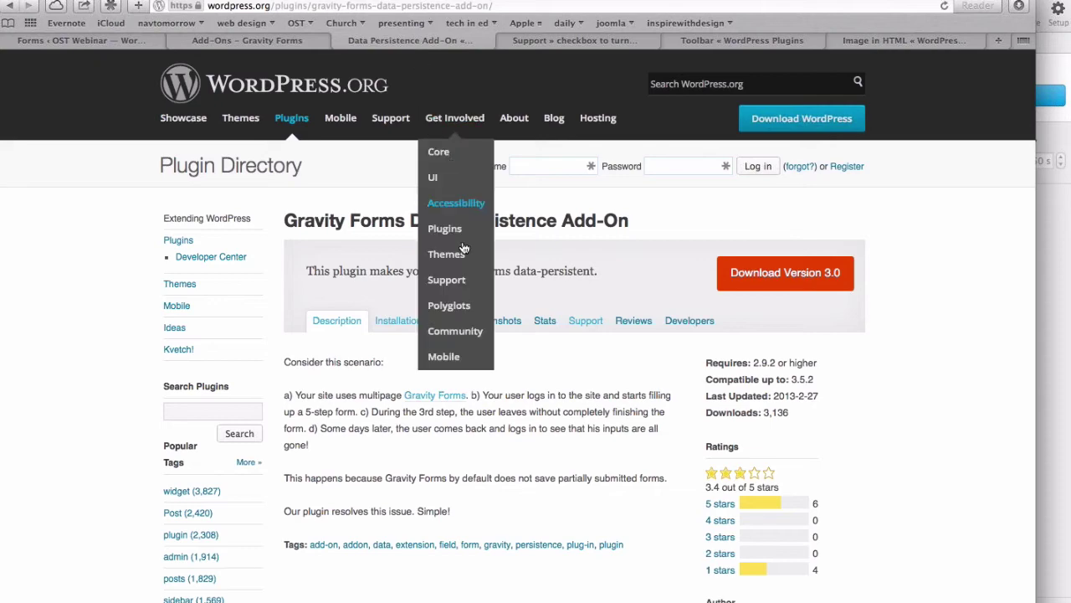
pyautogui.scroll(-2, 373, 452)
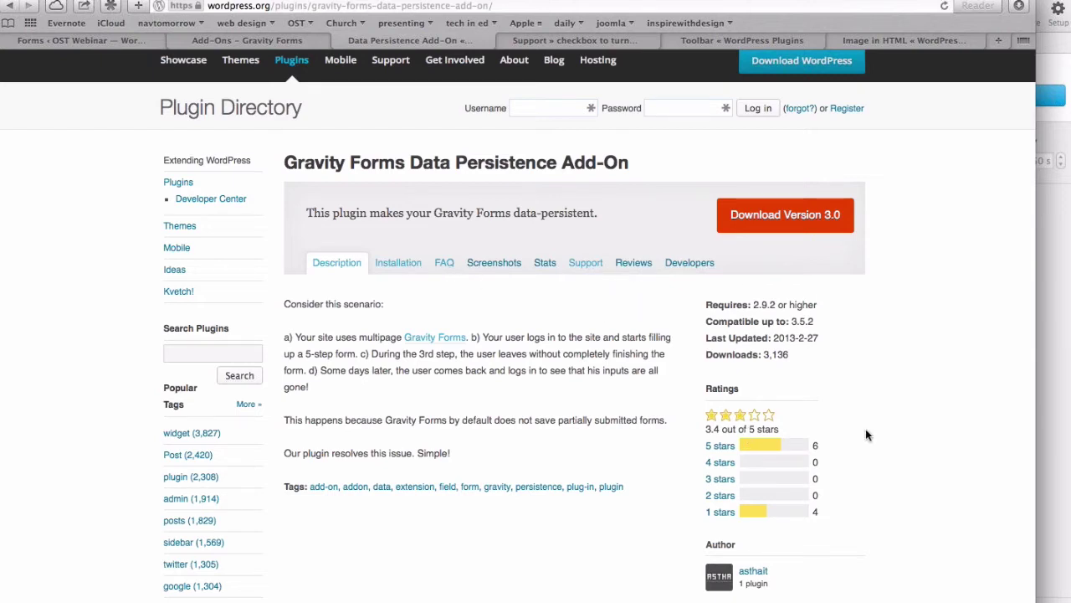
pyautogui.scroll(-4, 865, 432)
pyautogui.scroll(-3, 865, 434)
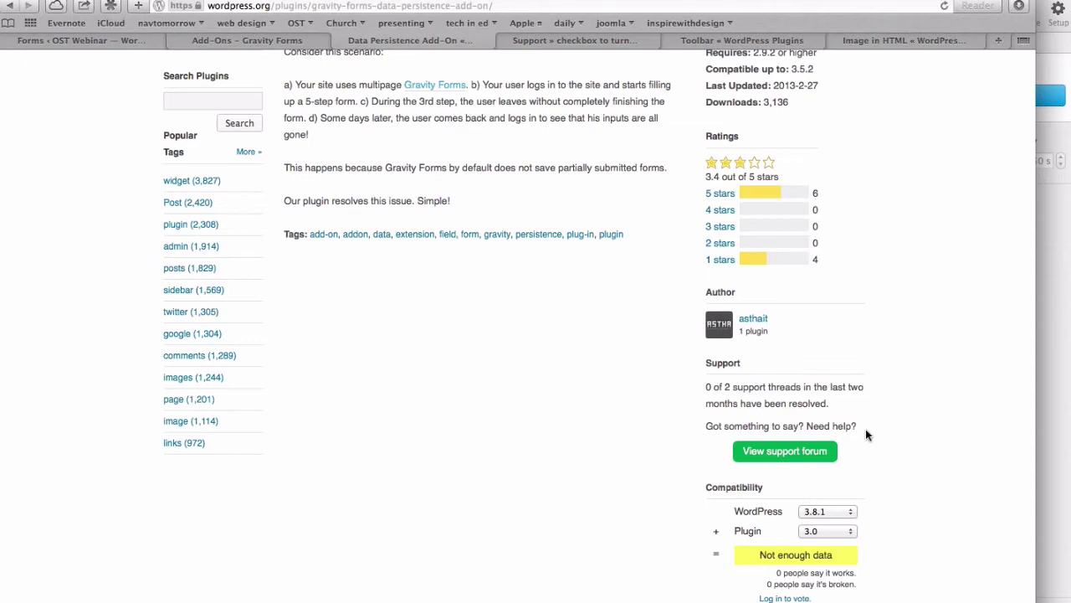
pyautogui.scroll(-1, 865, 433)
pyautogui.scroll(2, 866, 428)
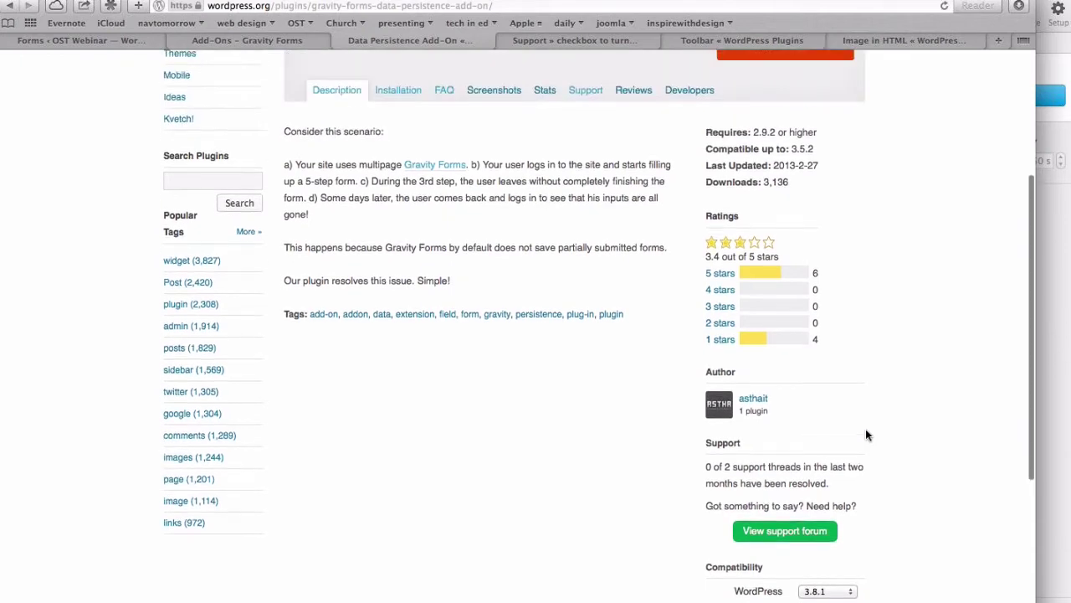
pyautogui.scroll(-3, 865, 428)
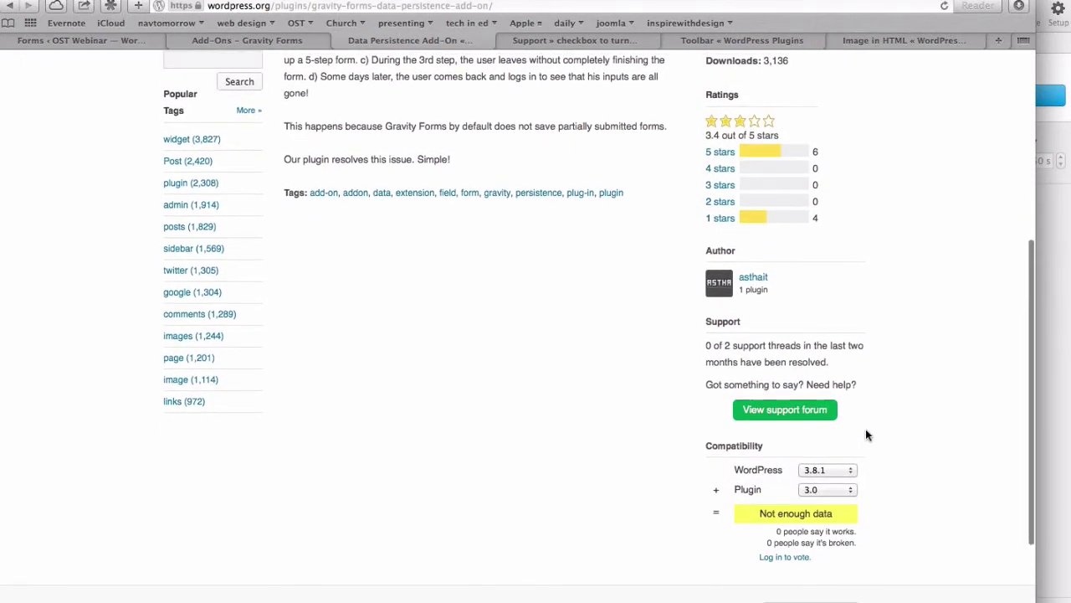
pyautogui.scroll(8, 865, 435)
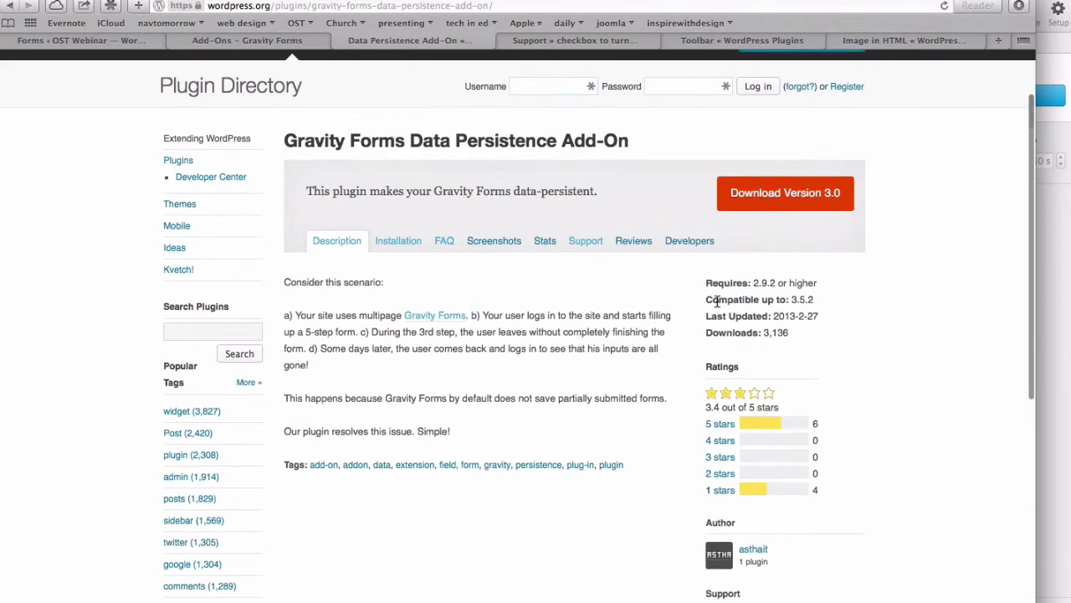
# View the Data Persistence Add-On's screenshots, and read through its user reviews
pyautogui.click(492, 242)
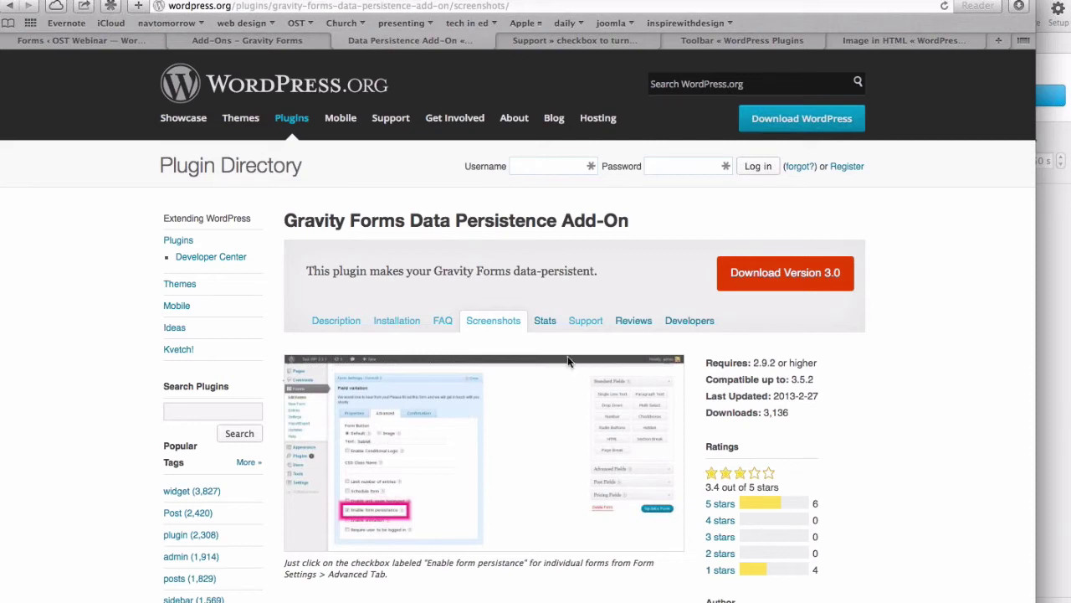
pyautogui.click(634, 322)
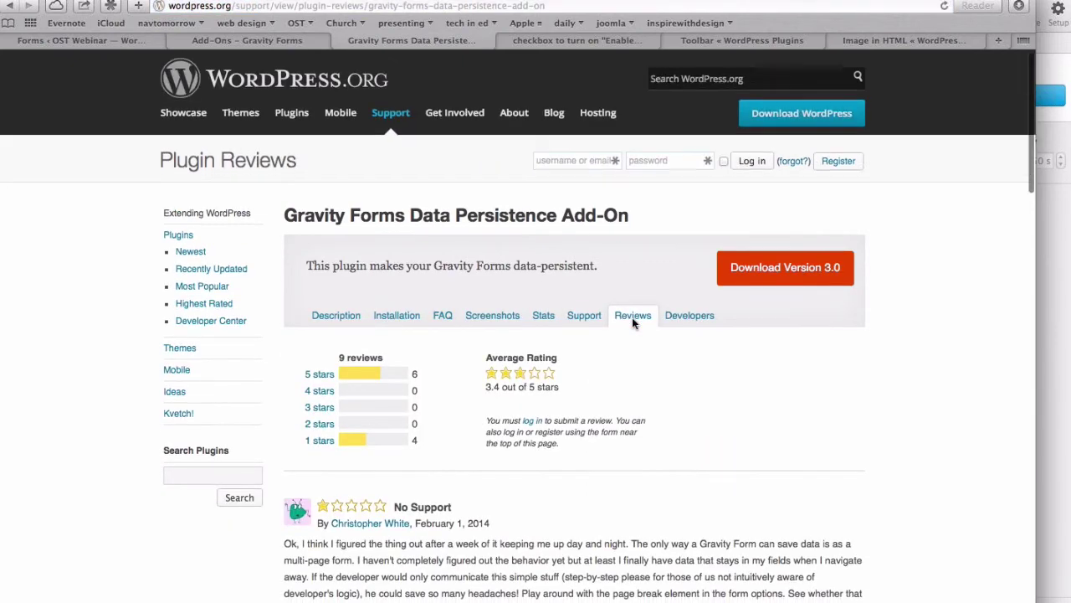
pyautogui.scroll(-5, 632, 317)
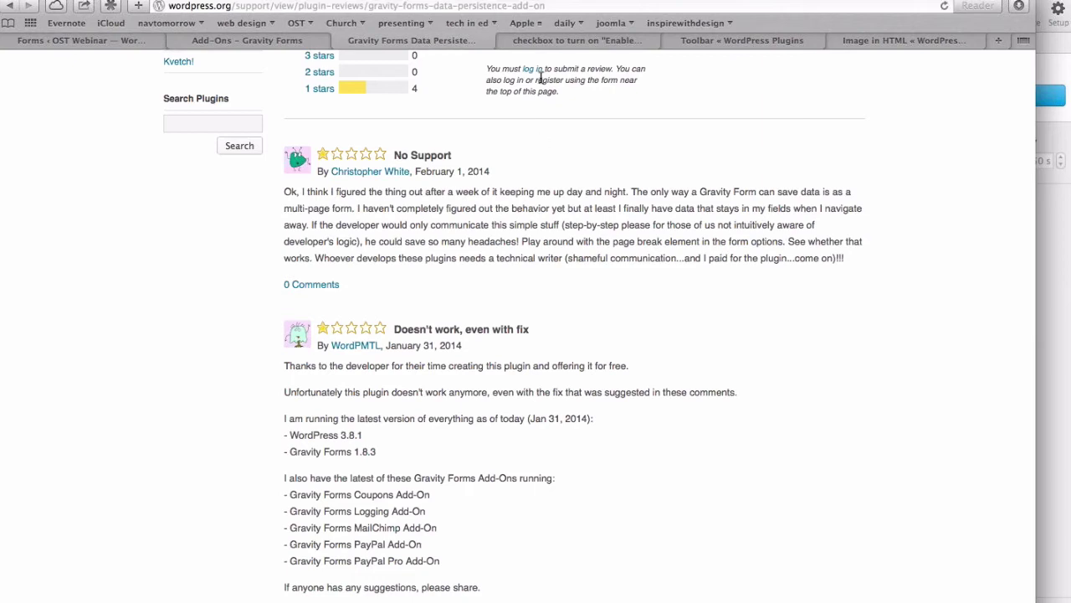
pyautogui.click(542, 40)
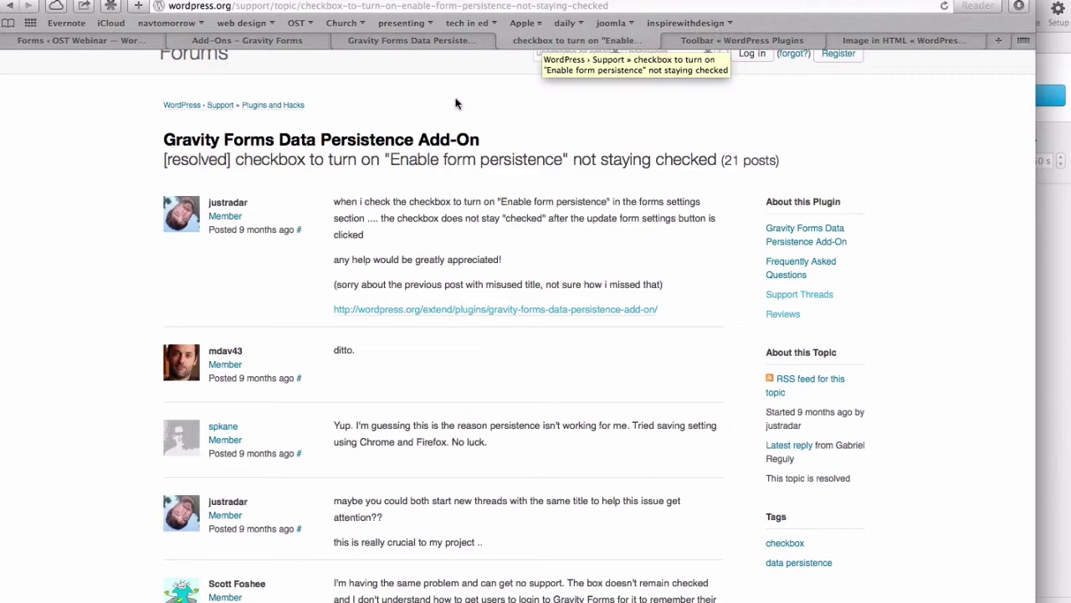
pyautogui.scroll(-10, 377, 188)
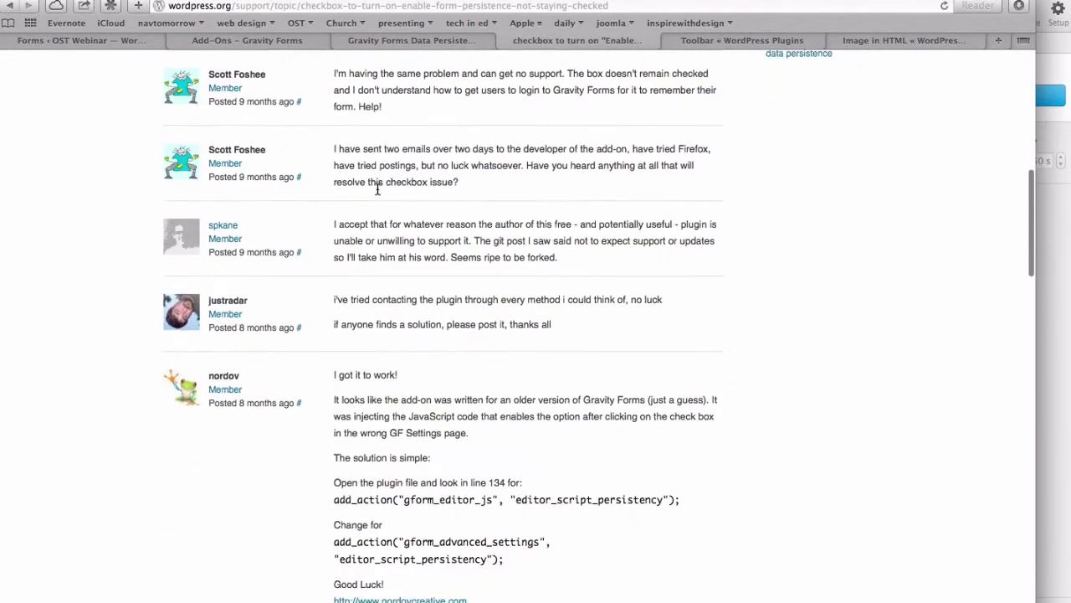
pyautogui.scroll(-3, 378, 189)
pyautogui.moveTo(333, 319); pyautogui.dragTo(342, 319)
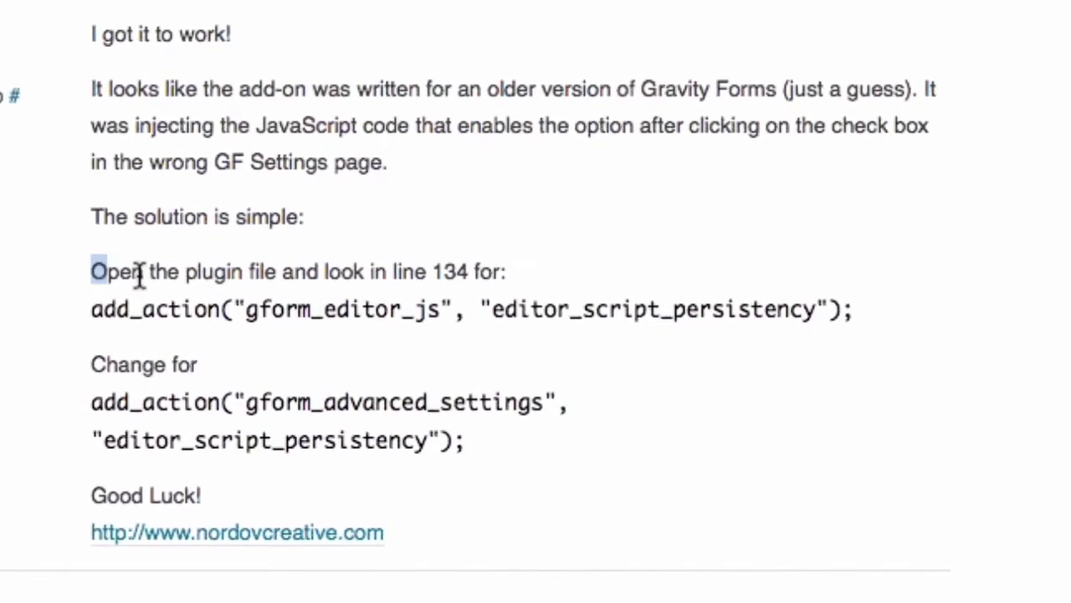
pyautogui.moveTo(248, 316); pyautogui.dragTo(548, 447)
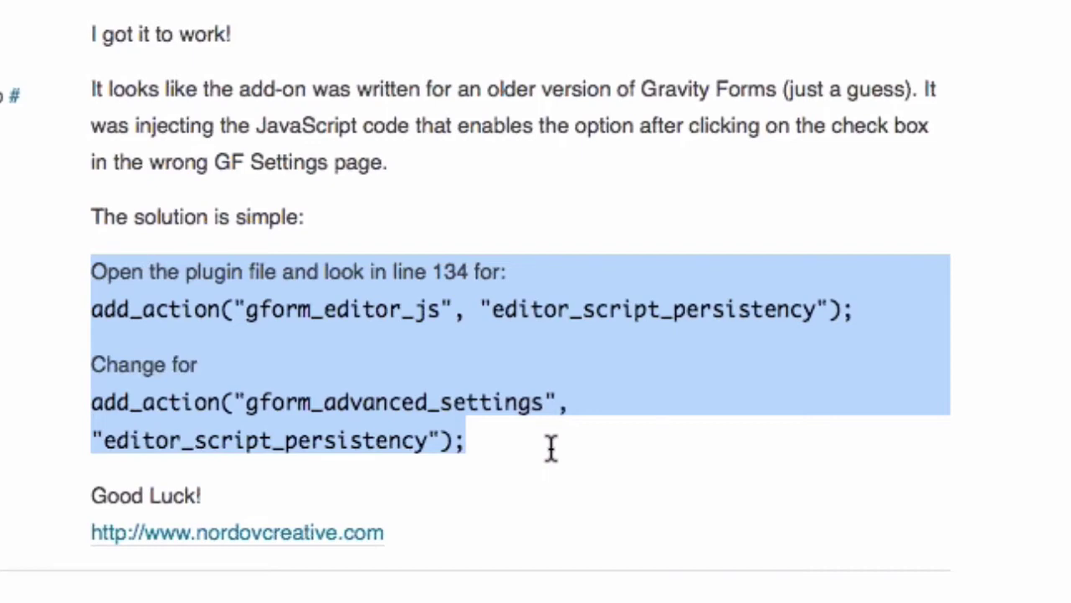
pyautogui.click(551, 447)
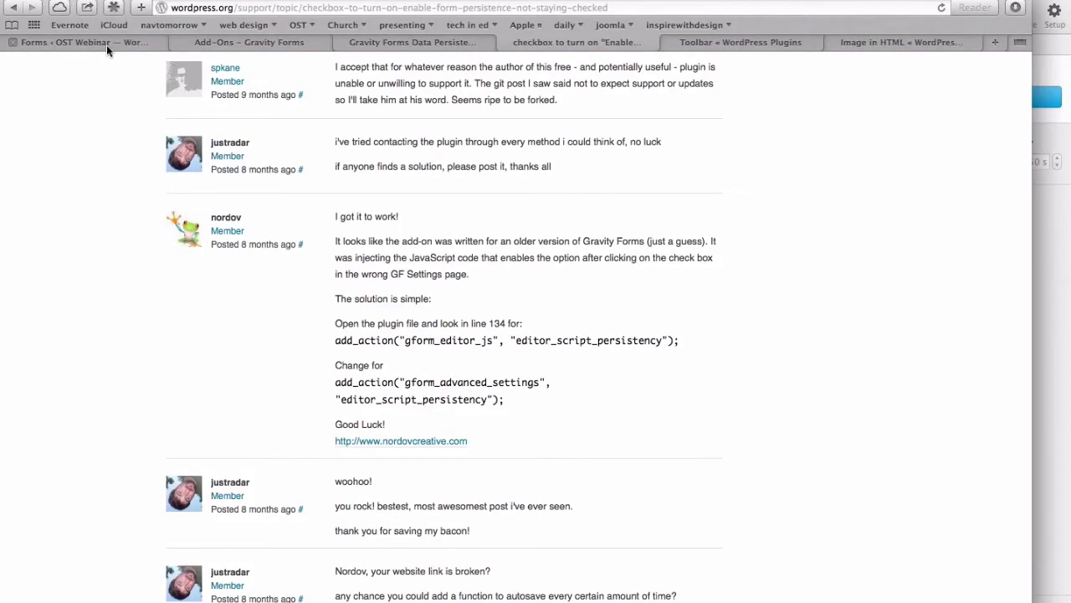
# Return to the OST Webinar dashboard and open the Gravity Forms Data Persistence Add-On's code for editing from the installed plugins
pyautogui.click(106, 44)
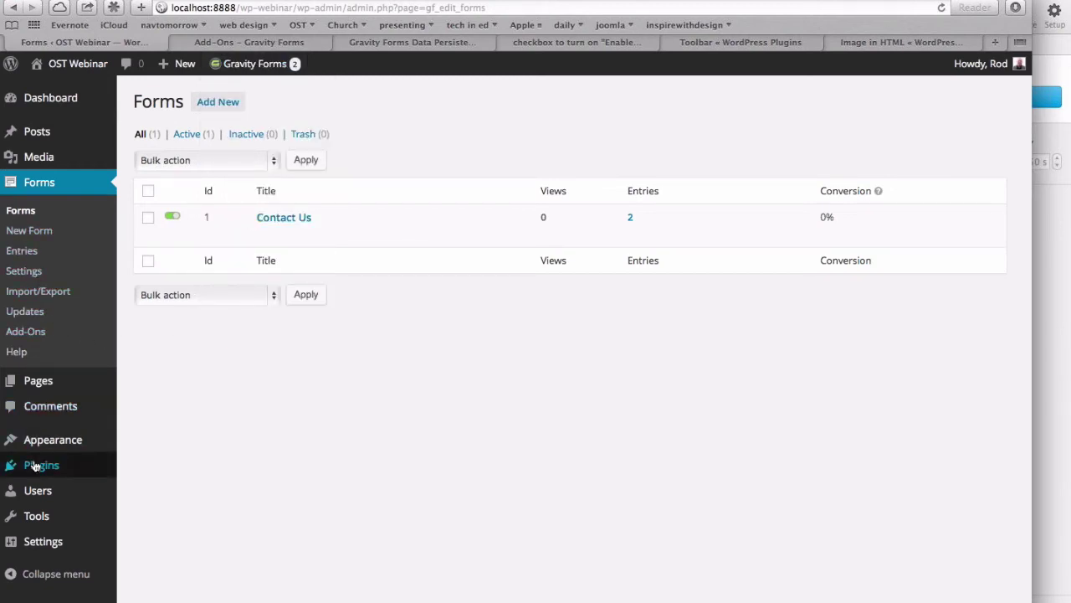
pyautogui.moveTo(48, 465)
pyautogui.click(148, 470)
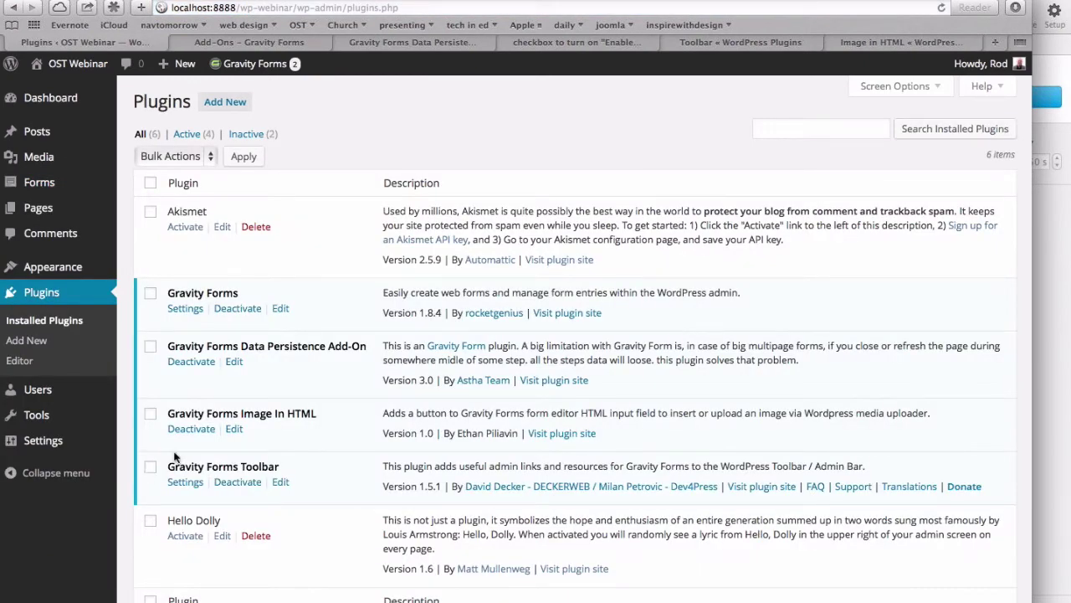
pyautogui.click(233, 361)
# Search the persistent_multipage_forms.php code for add_action("gform_advanced_settings" to locate the line from the forum fix
pyautogui.scroll(-15, 233, 361)
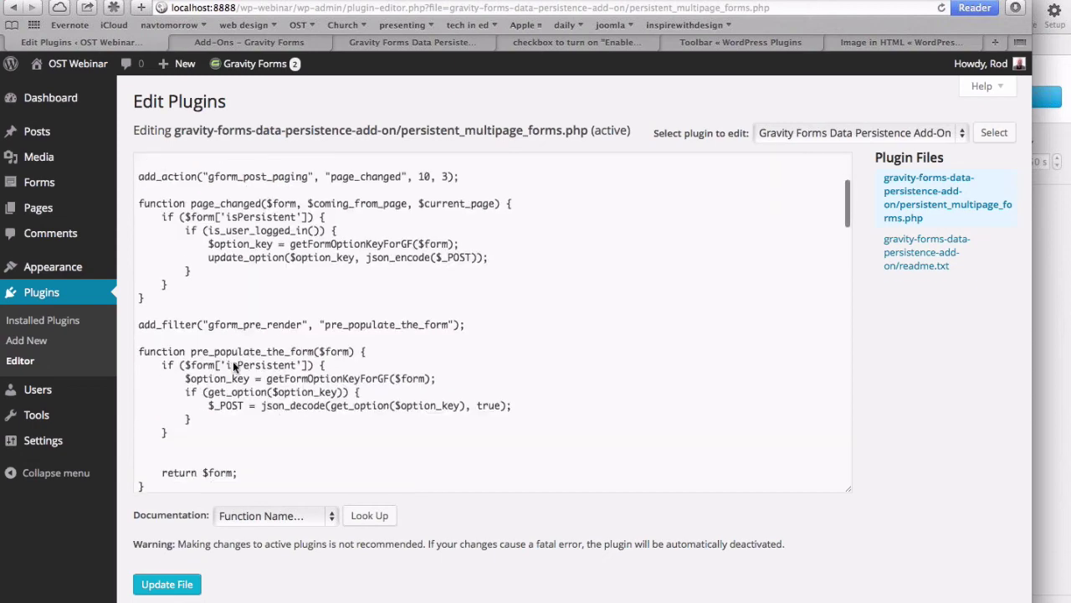
pyautogui.press('super+f')
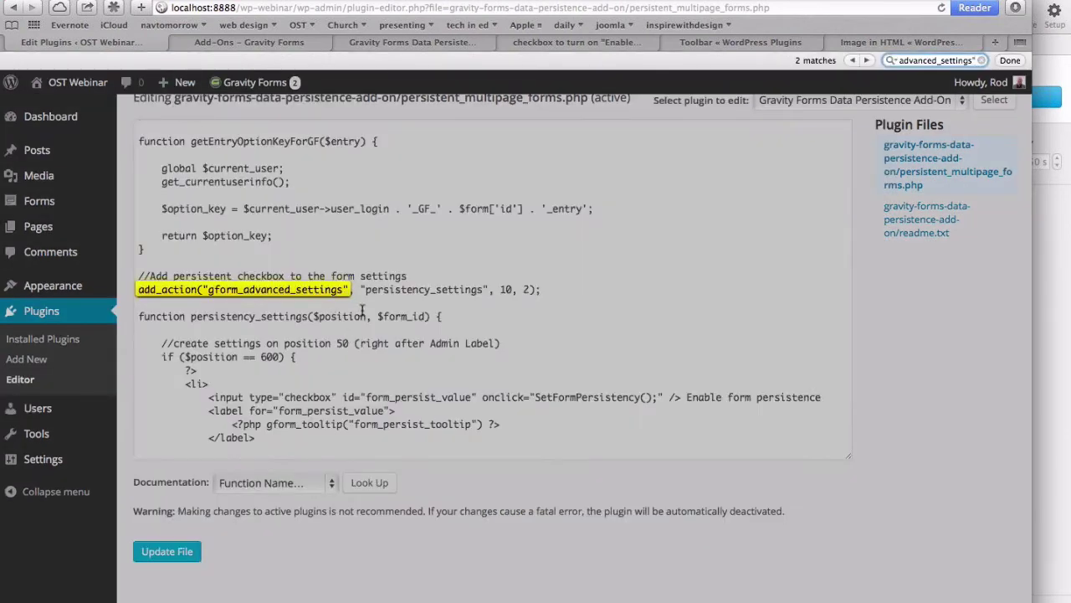
pyautogui.click(363, 308)
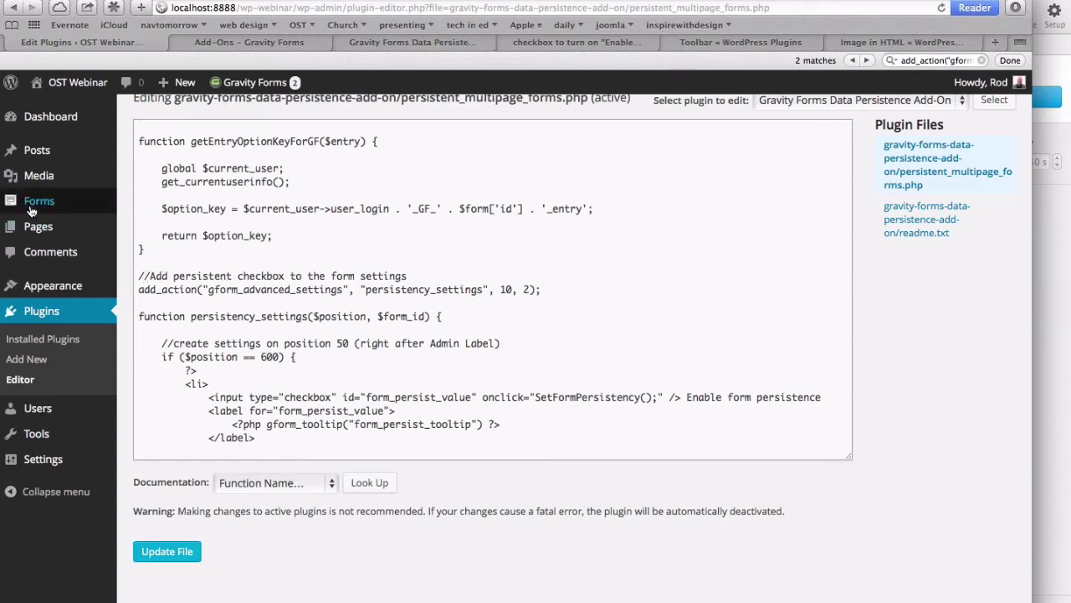
# Open the Contact Us form in the form editor and review its fields, page break and second page
pyautogui.moveTo(45, 176)
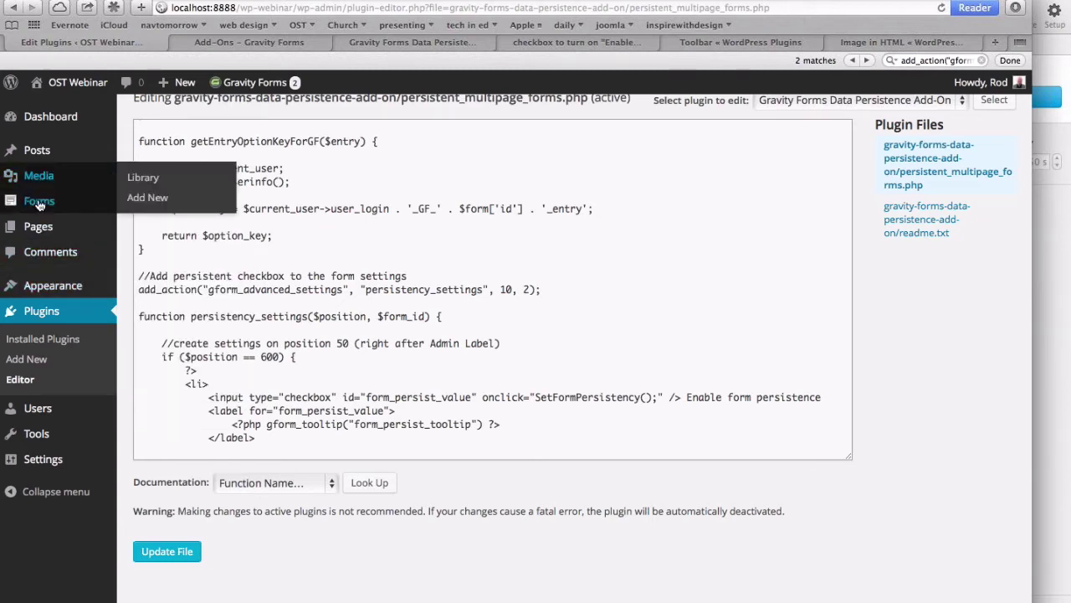
pyautogui.click(141, 205)
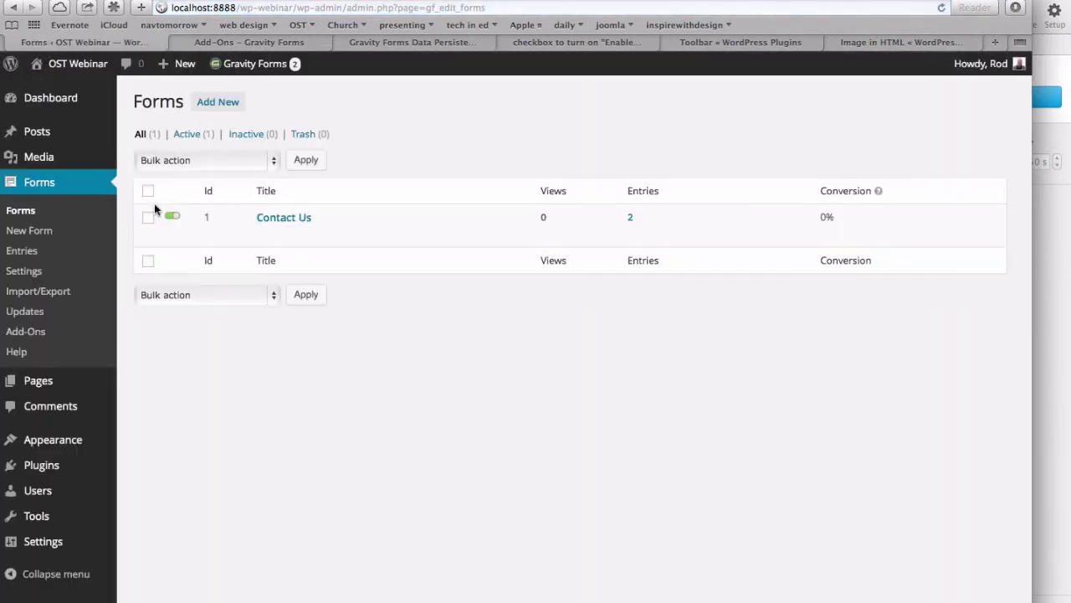
pyautogui.click(266, 234)
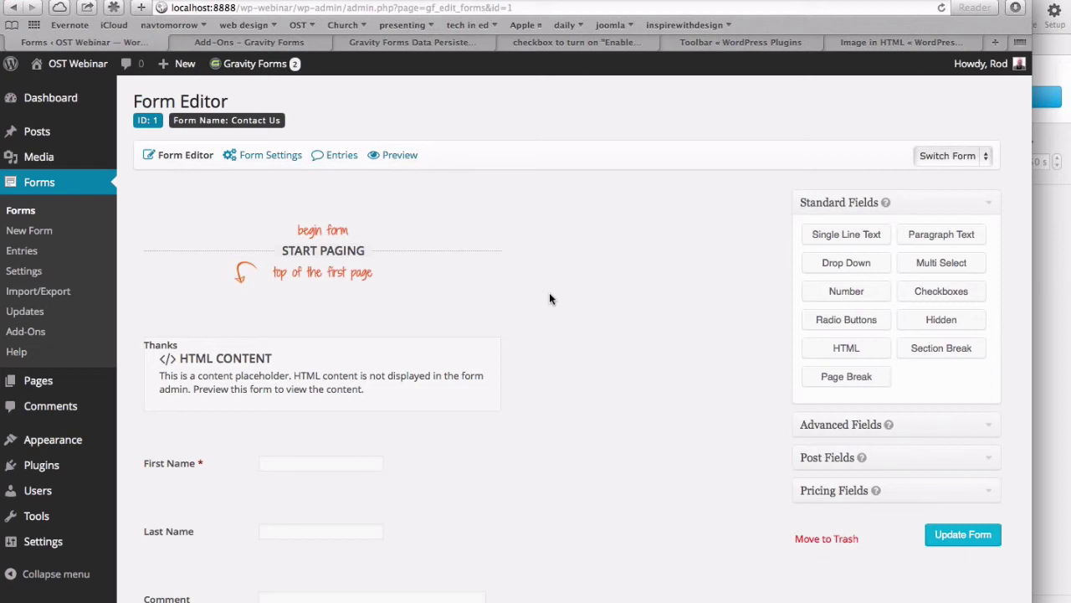
pyautogui.scroll(-4, 549, 302)
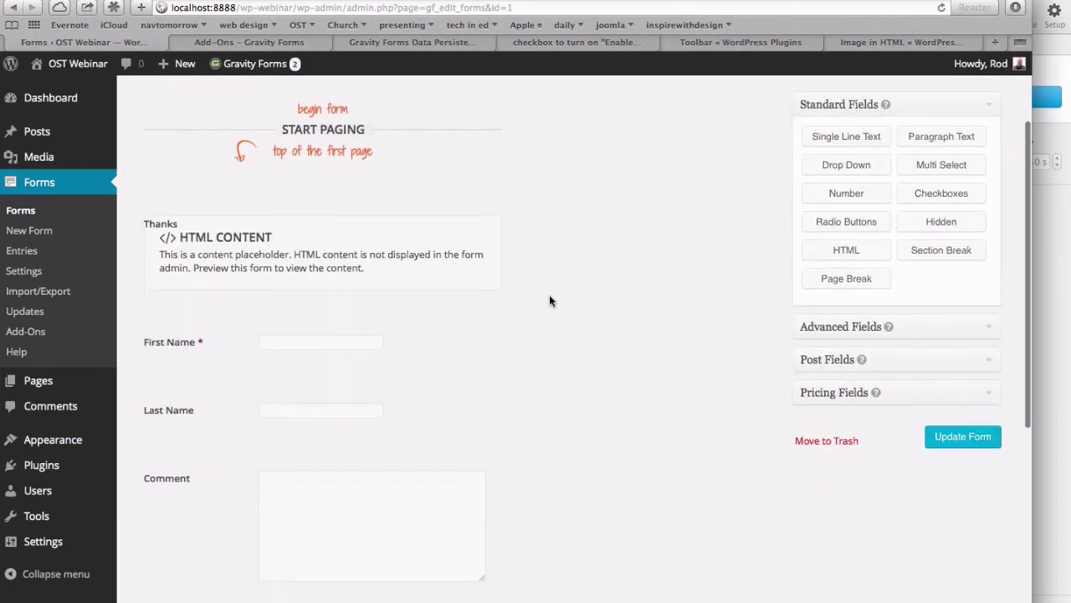
pyautogui.scroll(-3, 629, 235)
pyautogui.scroll(-1, 628, 235)
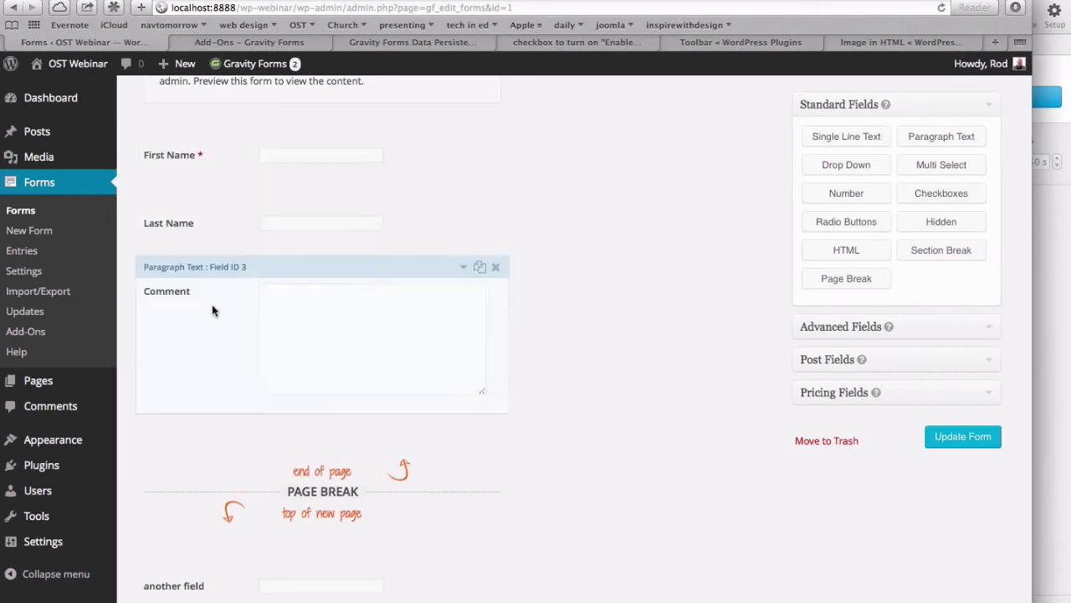
pyautogui.scroll(-3, 246, 389)
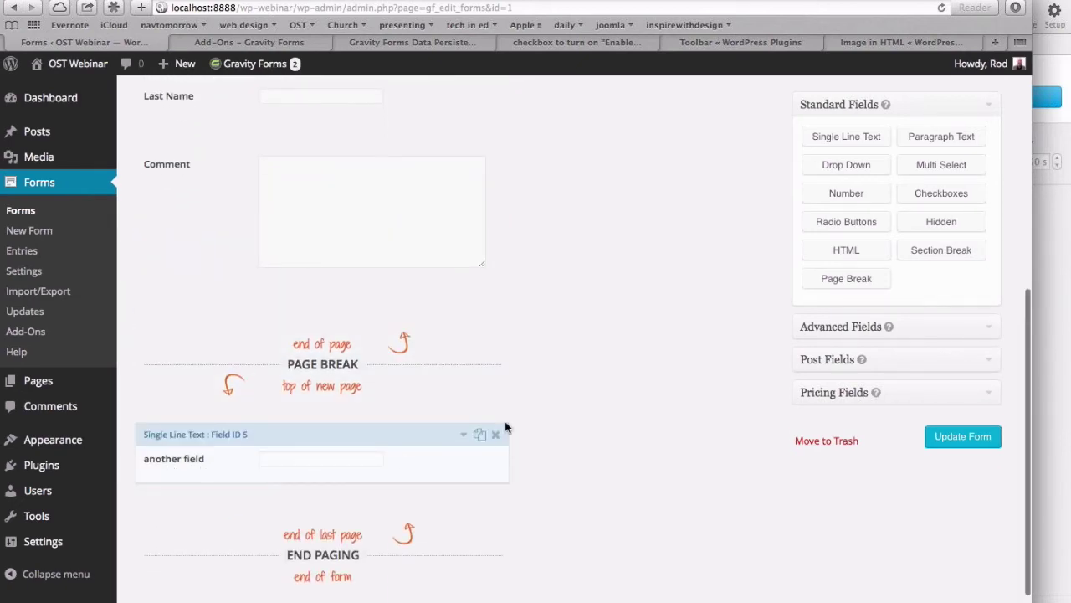
pyautogui.scroll(1, 504, 422)
# Open the Contact Us form's settings and examine the login restriction and form persistence options
pyautogui.scroll(7, 505, 427)
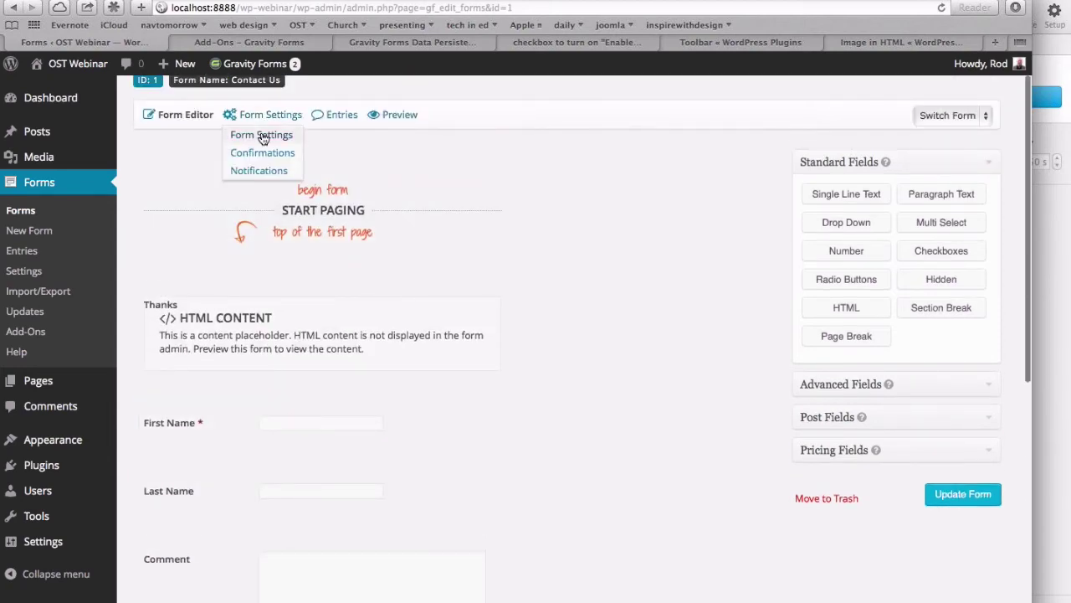
pyautogui.click(259, 137)
pyautogui.scroll(-8, 312, 240)
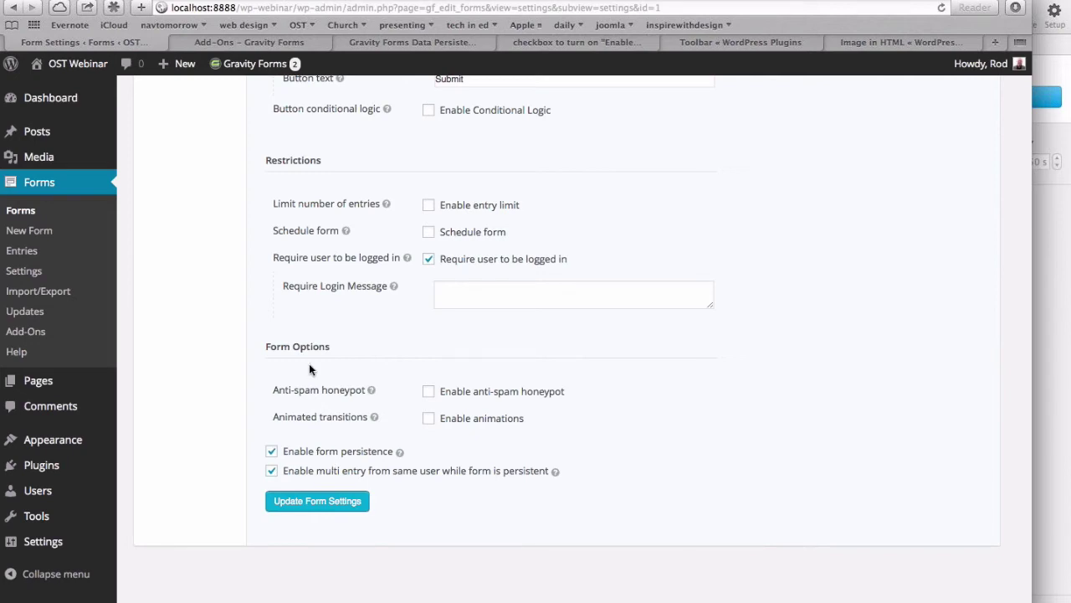
# Visit the OST Webinar site and open the Contact Us page to view the form's first-page fields
pyautogui.moveTo(77, 75)
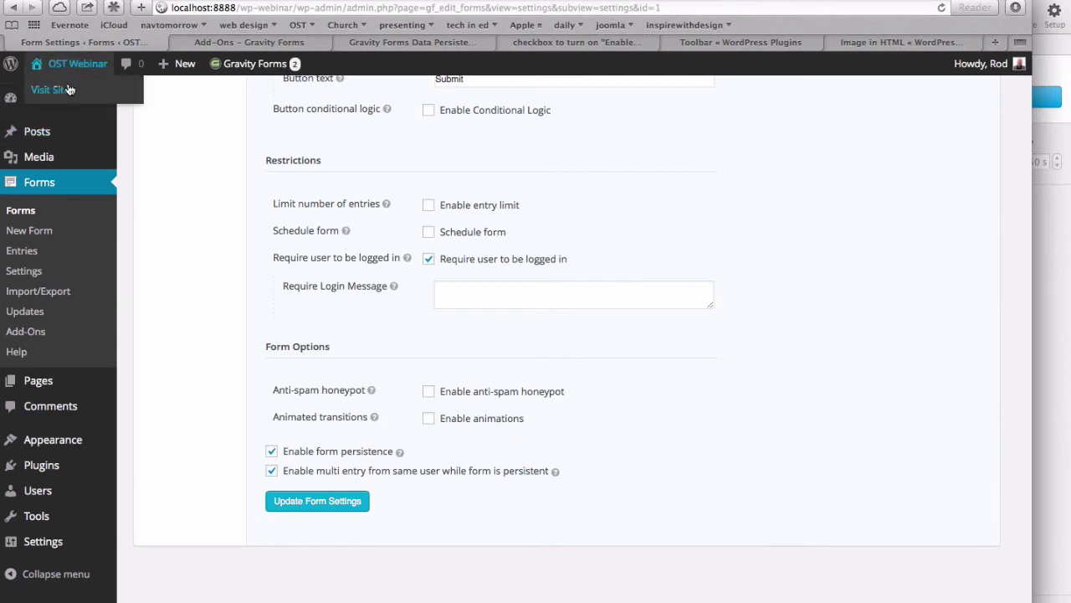
pyautogui.click(66, 92)
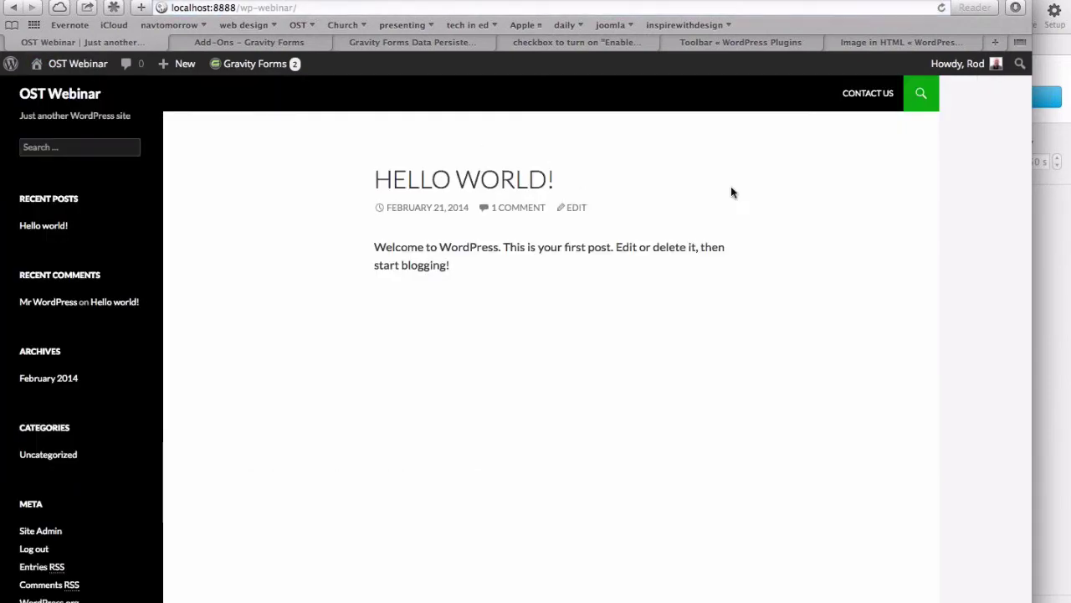
pyautogui.click(884, 93)
pyautogui.scroll(-1, 561, 333)
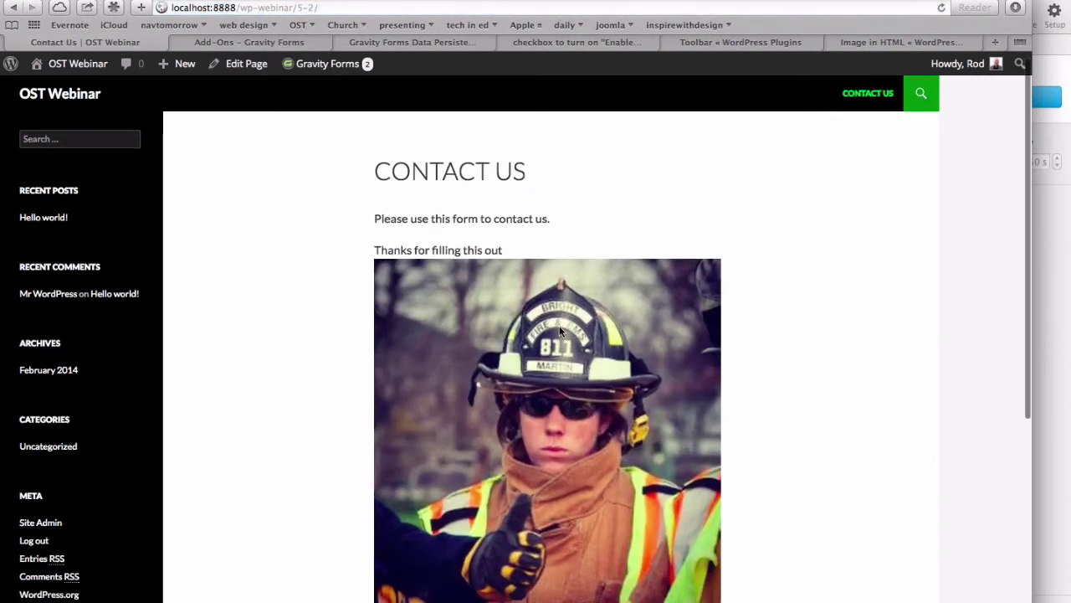
pyautogui.scroll(-8, 559, 327)
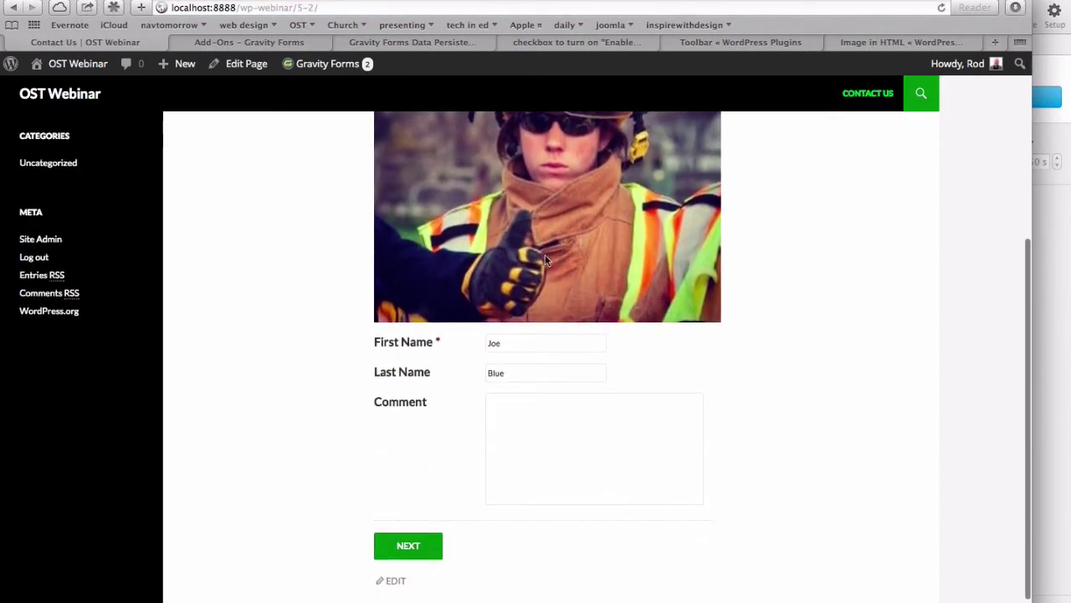
pyautogui.scroll(-2, 597, 281)
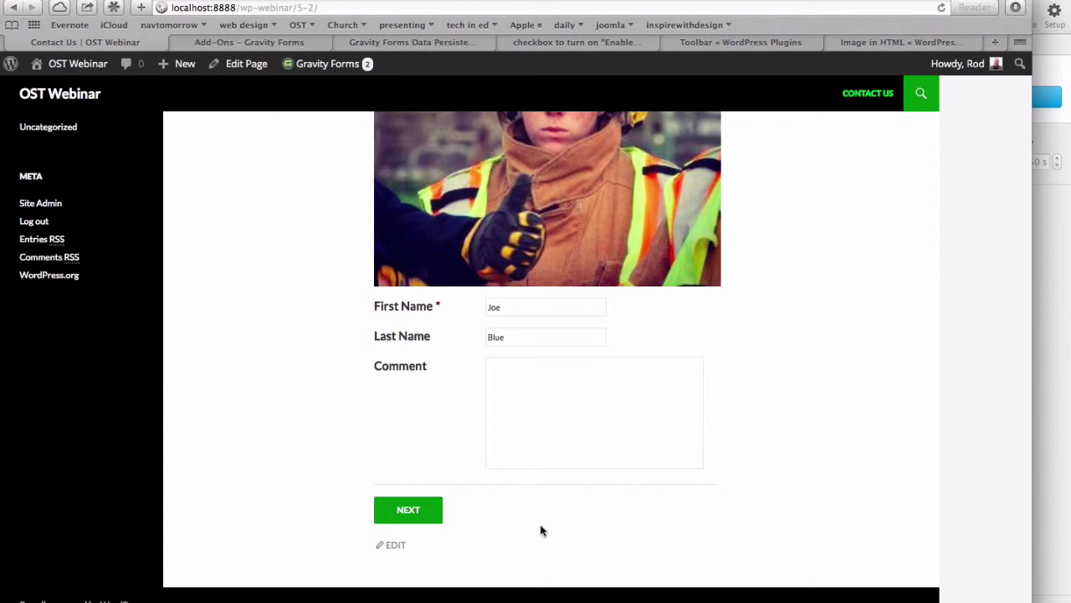
# Advance the contact form, submit it with "hi there" in another field, and reopen the Contact Us page to check its fields
pyautogui.click(406, 516)
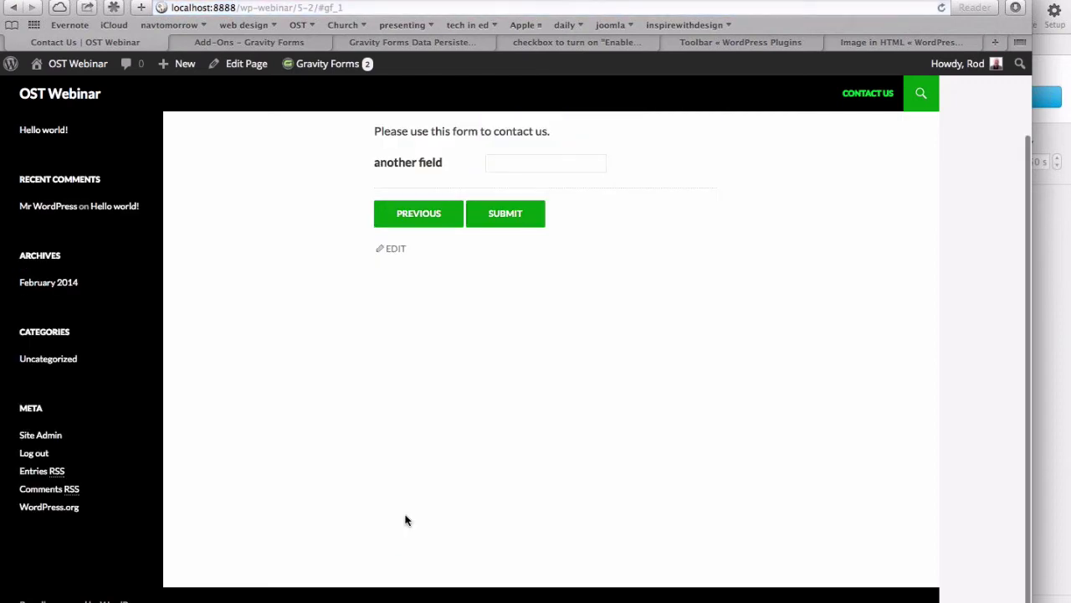
pyautogui.click(507, 166)
pyautogui.write('hi there')
pyautogui.click(510, 215)
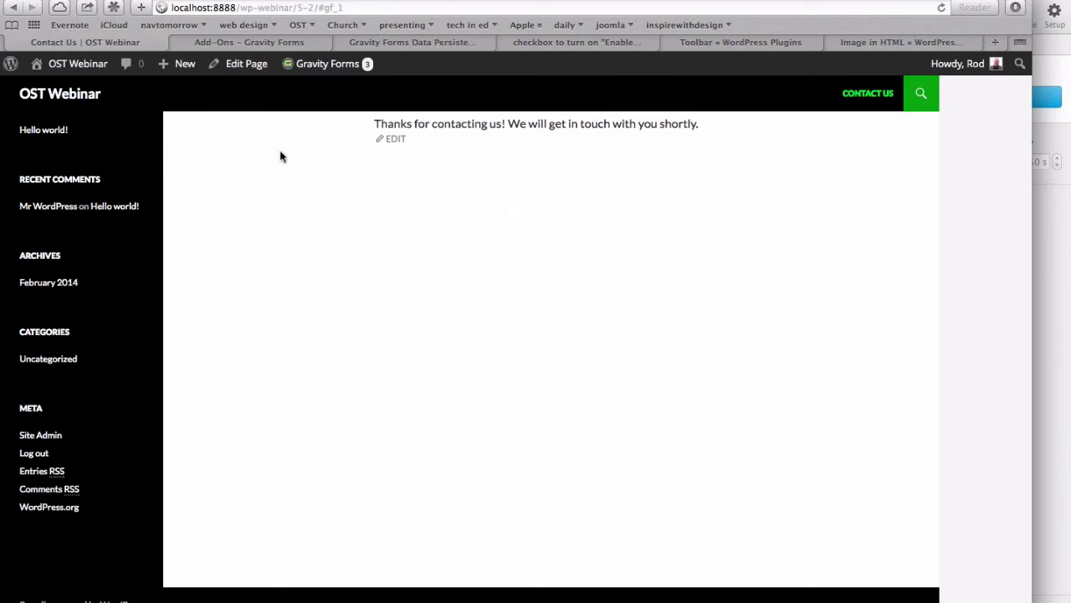
pyautogui.click(867, 95)
pyautogui.scroll(-5, 768, 313)
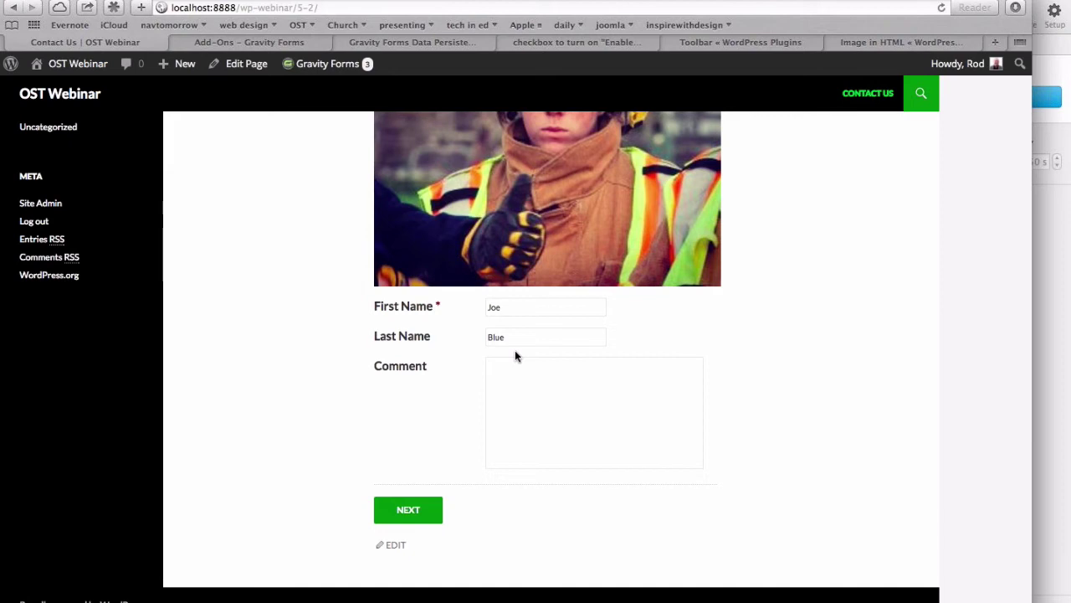
# Switch to Chrome and log in to the OST Webinar WordPress admin with the account username and password
pyautogui.hotkey('ctrl', 'space')
pyautogui.write('it')
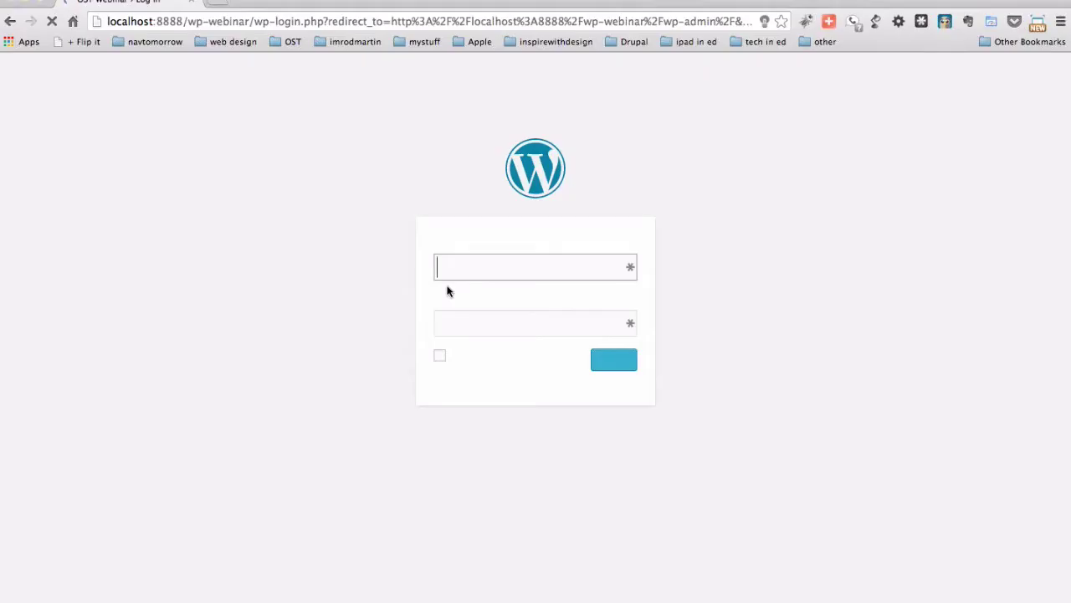
pyautogui.press('Tab')
pyautogui.write('•••••')
pyautogui.press('Return')
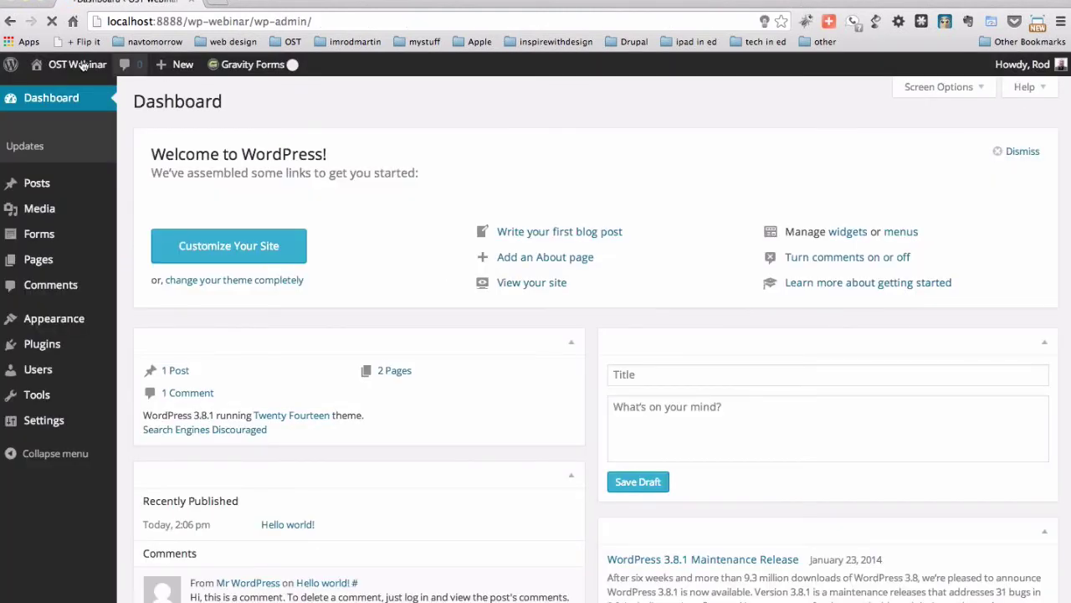
# Visit the site in Chrome and open the Contact Us page to check which form fields are prefilled
pyautogui.moveTo(80, 66)
pyautogui.click(52, 90)
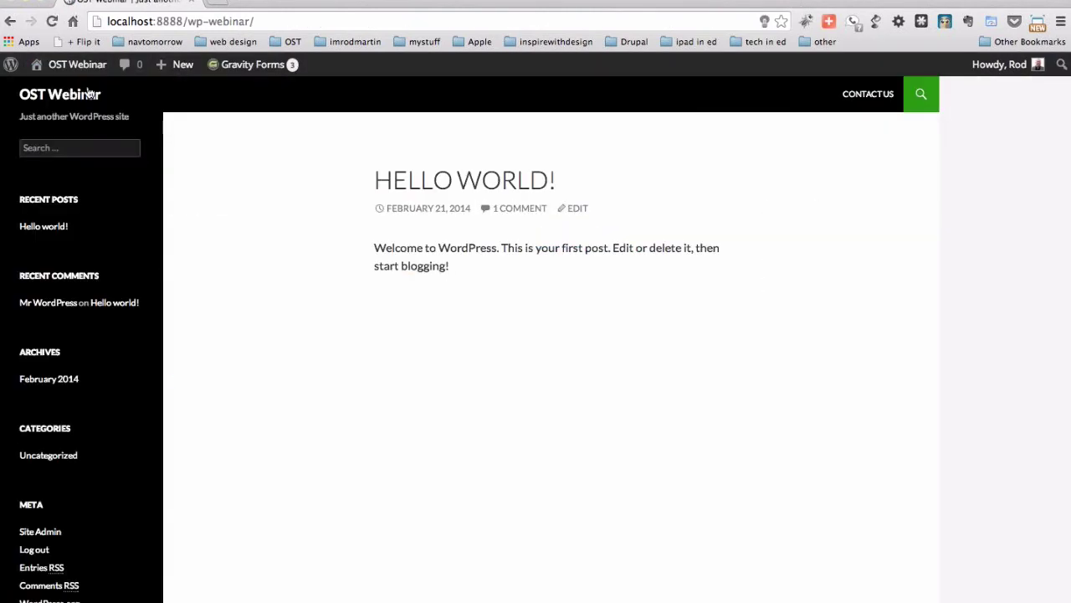
pyautogui.click(863, 99)
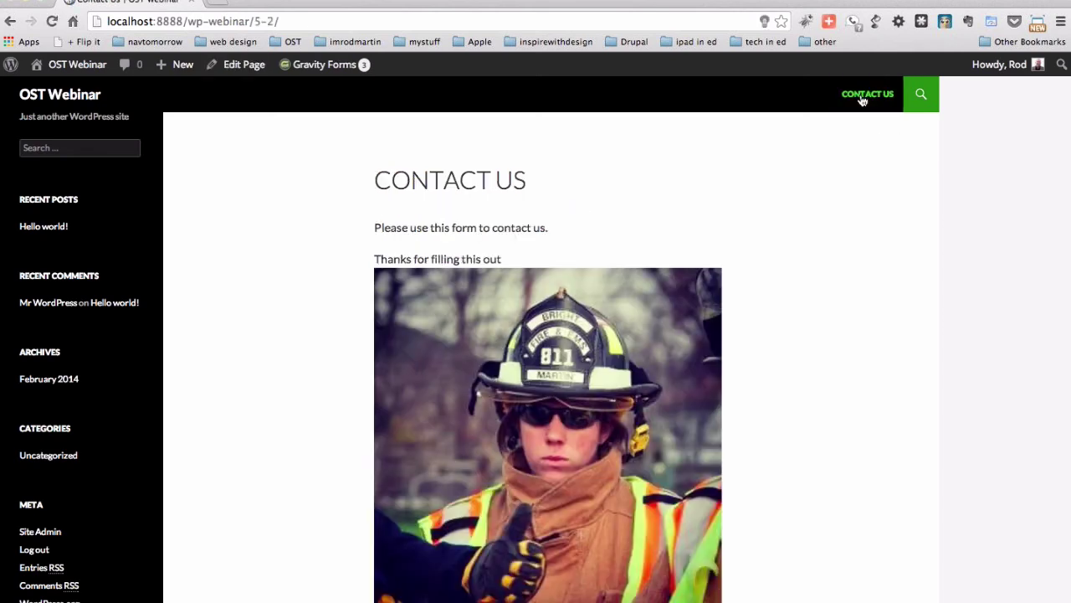
pyautogui.scroll(-3, 856, 306)
pyautogui.scroll(-2, 857, 307)
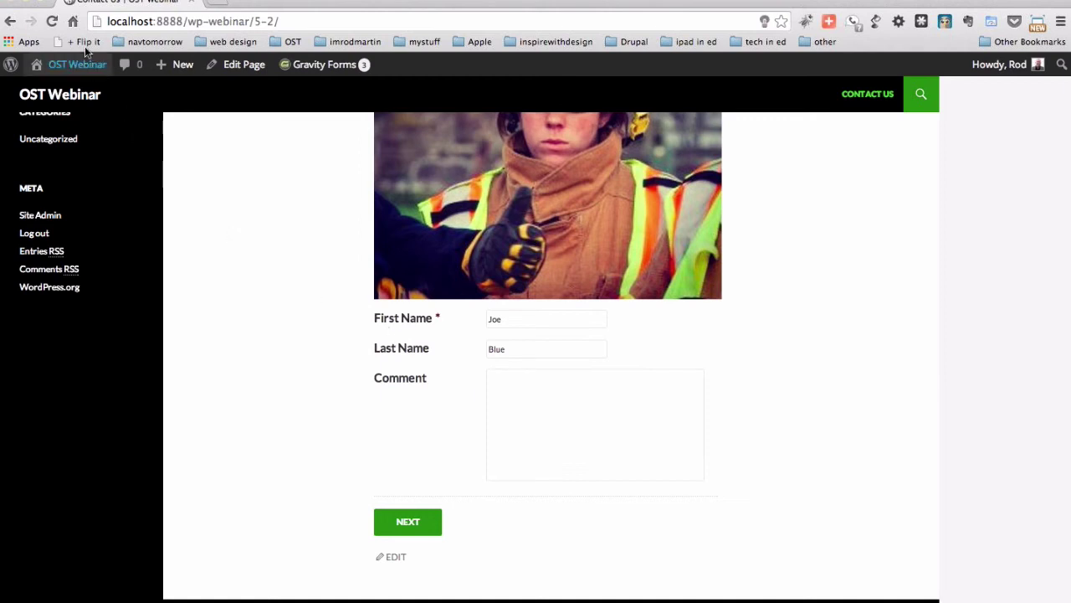
# Return to Safari, open the Contact Us form's settings from the forms list, and update the form settings
pyautogui.moveTo(81, 71)
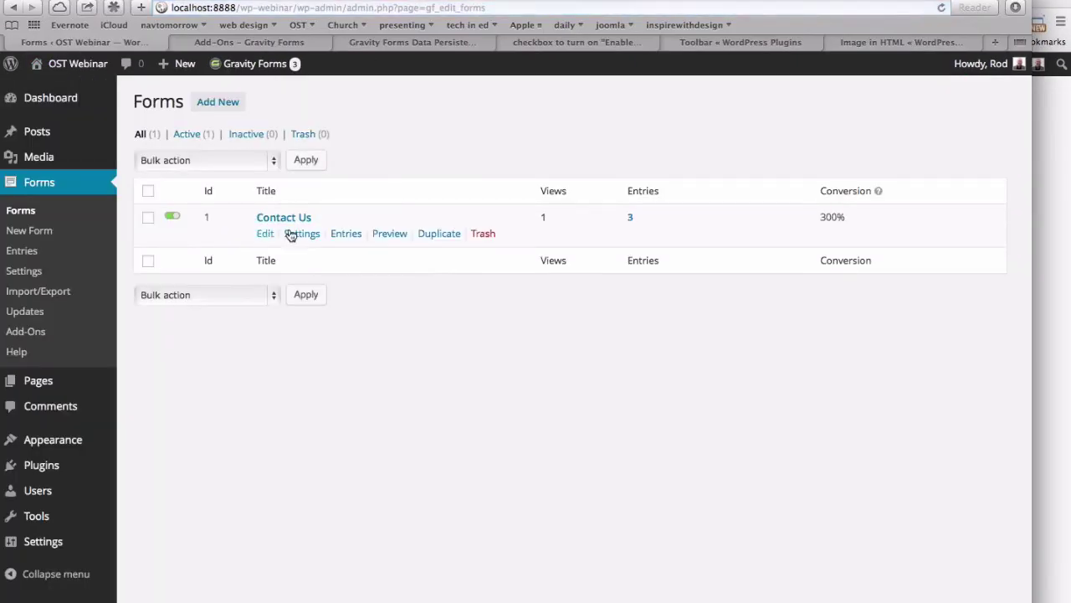
pyautogui.click(298, 232)
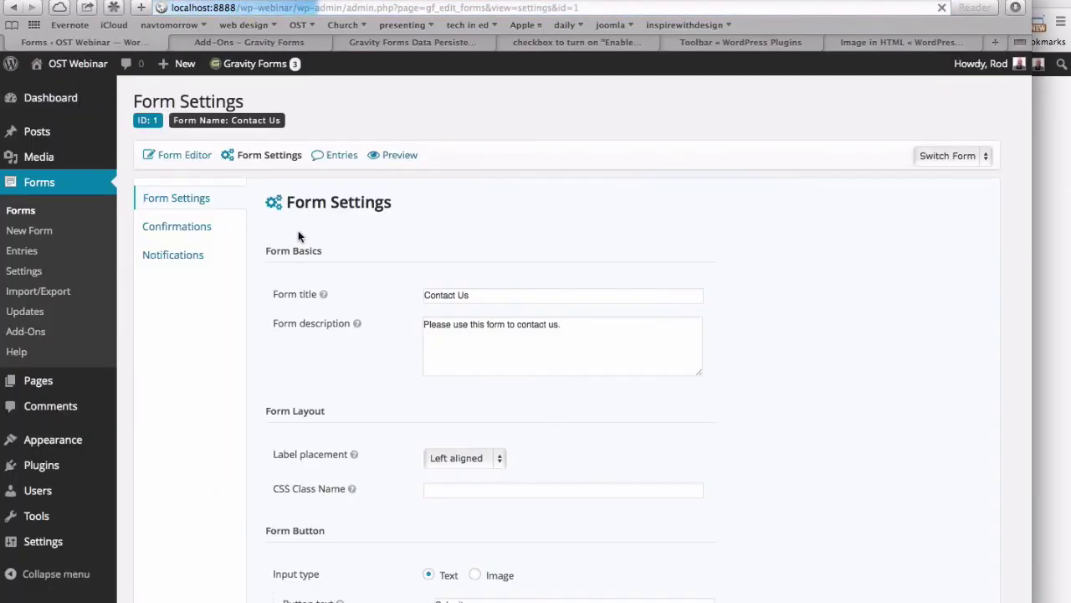
pyautogui.scroll(-10, 309, 368)
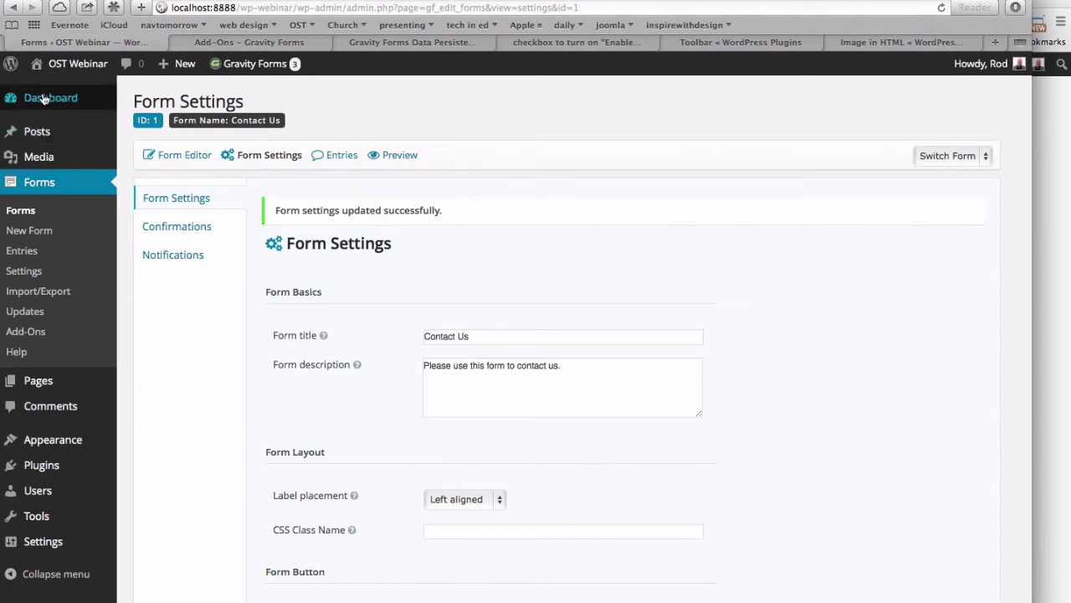
# Open the installed plugins list and view the WordPress.org page of the Gravity Forms Image in HTML plugin
pyautogui.moveTo(41, 452)
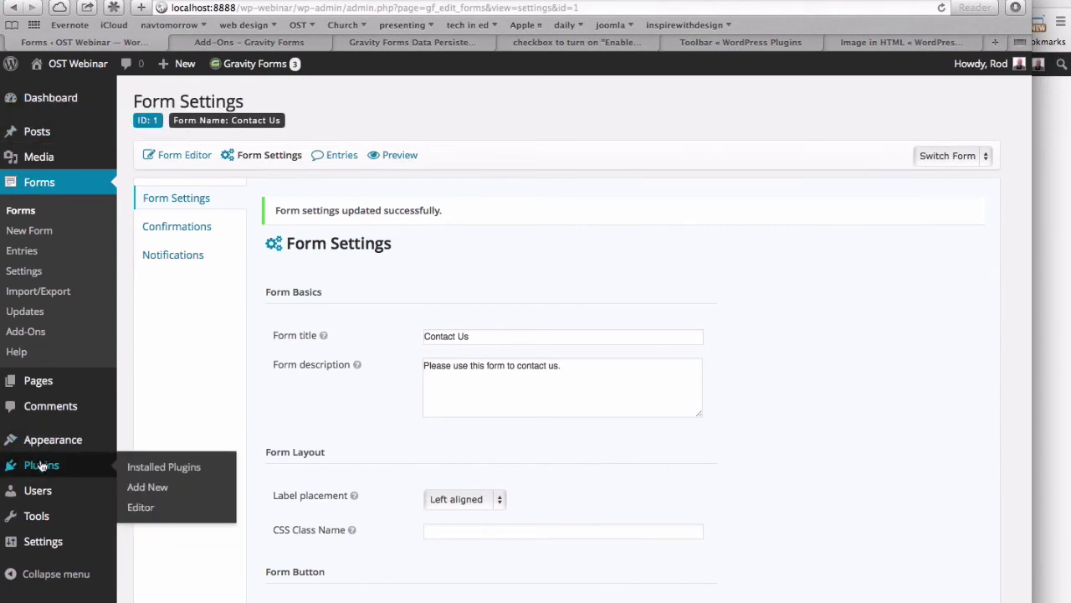
pyautogui.click(167, 475)
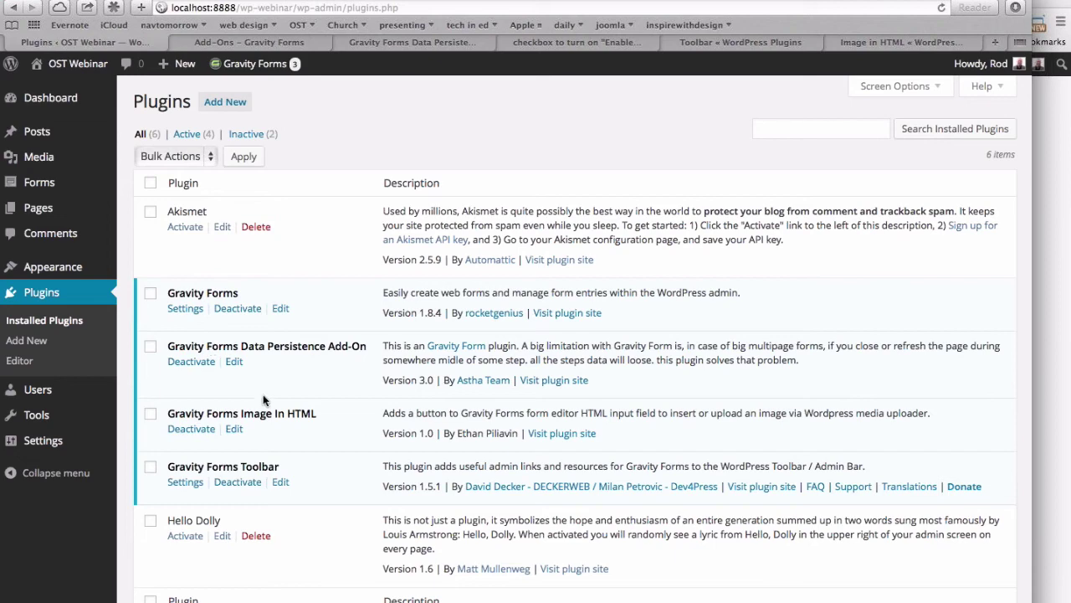
pyautogui.click(556, 433)
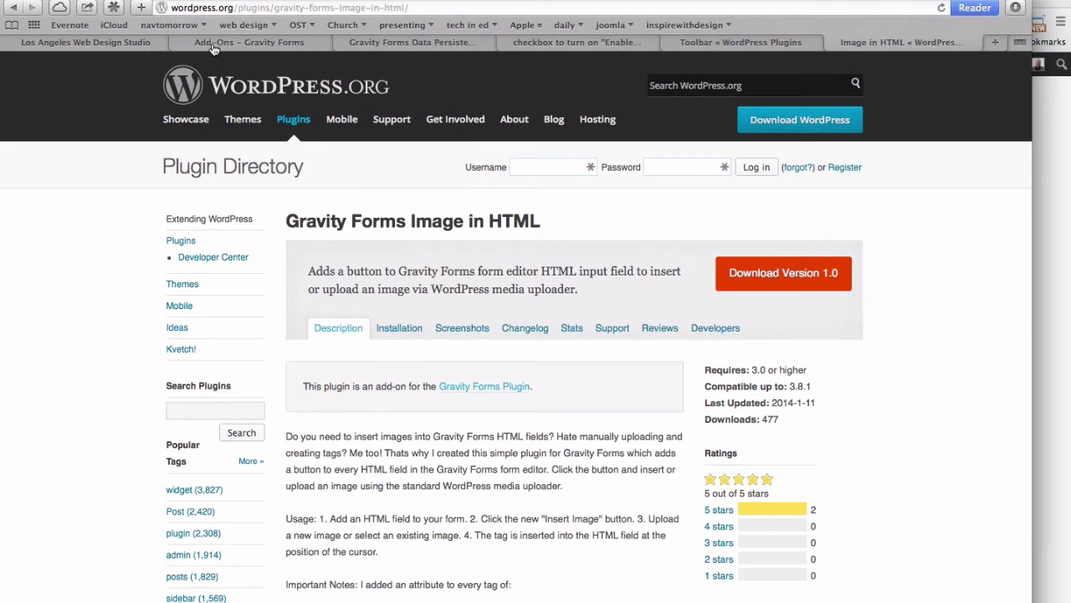
# Delete the image tag from the Contact Us form's Thanks HTML field, keeping "Thanks for filling this out", and update the form
pyautogui.click(104, 44)
pyautogui.moveTo(149, 188)
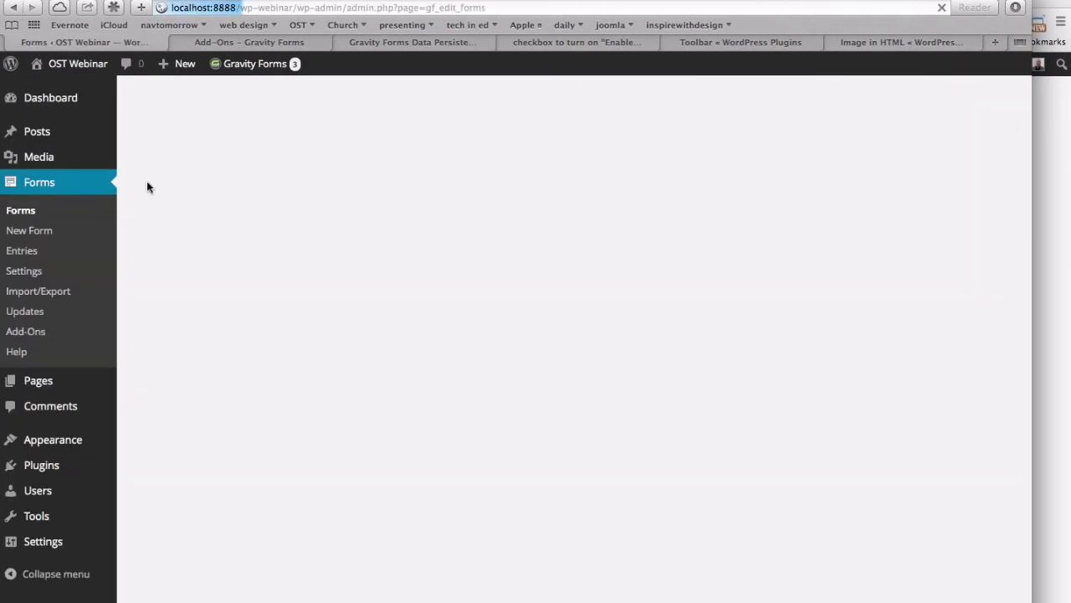
pyautogui.click(265, 235)
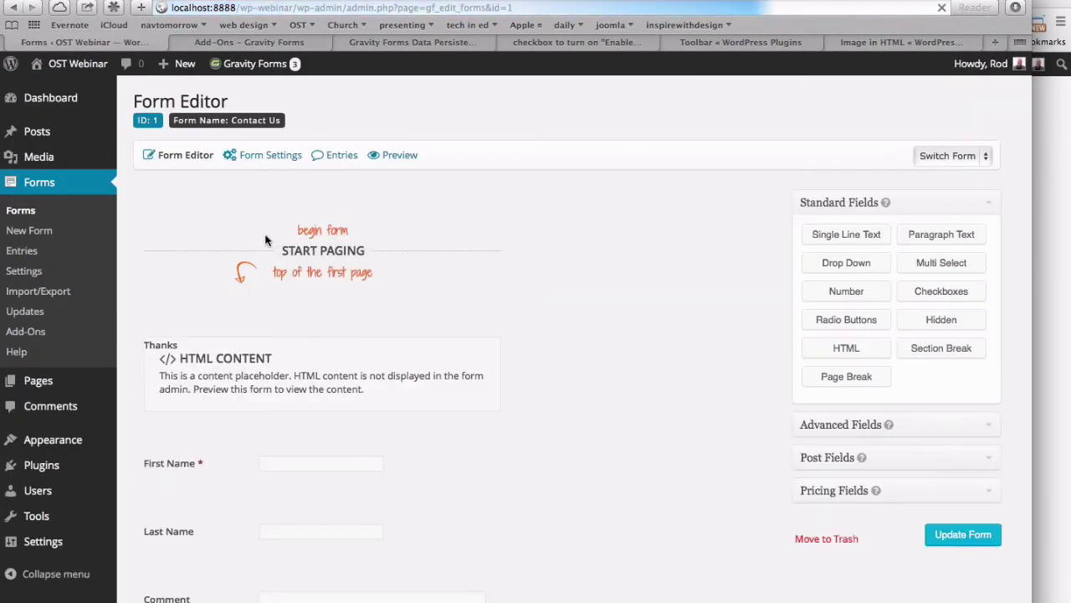
pyautogui.scroll(-3, 265, 240)
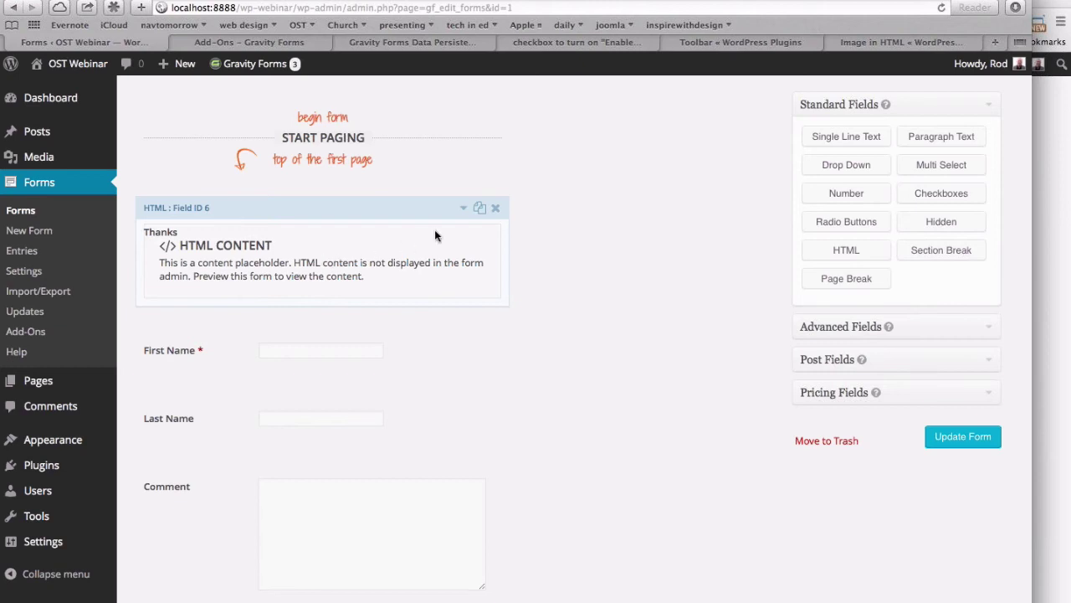
pyautogui.click(463, 207)
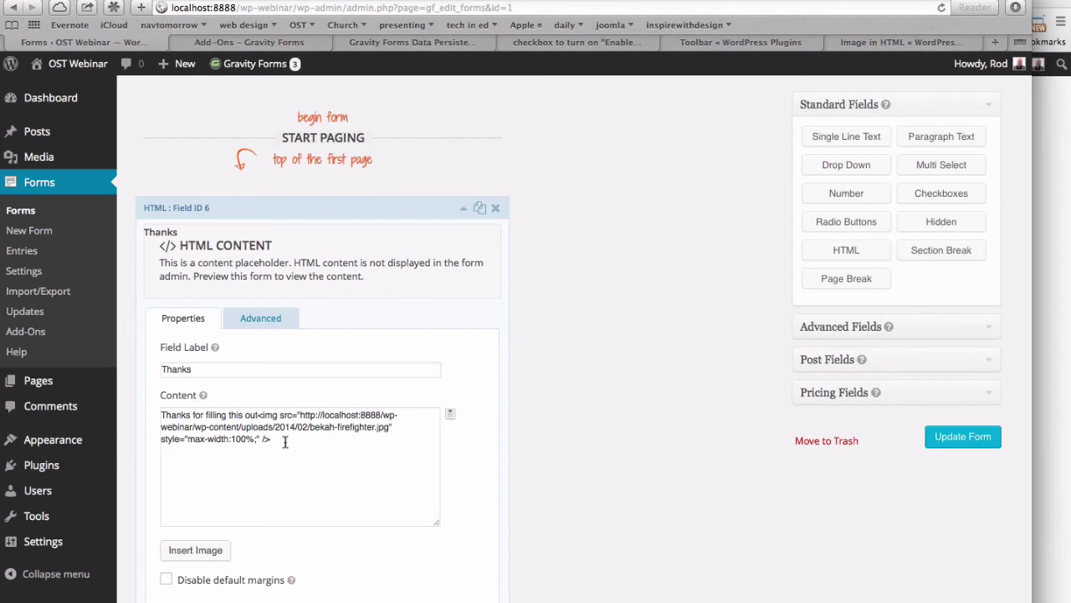
pyautogui.moveTo(258, 415); pyautogui.dragTo(302, 443)
pyautogui.press('BackSpace')
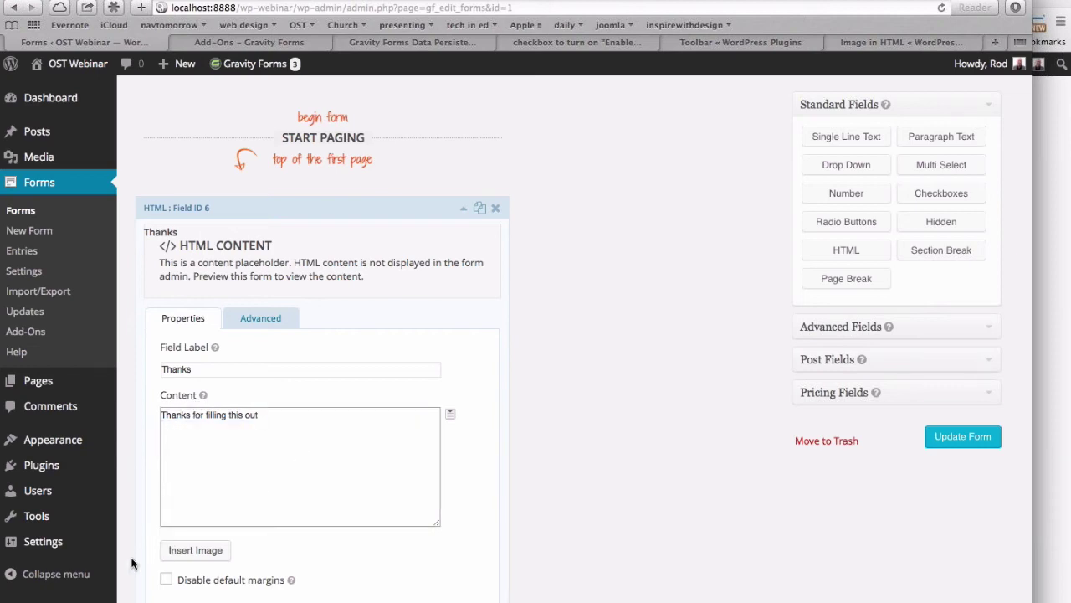
pyautogui.scroll(-3, 226, 539)
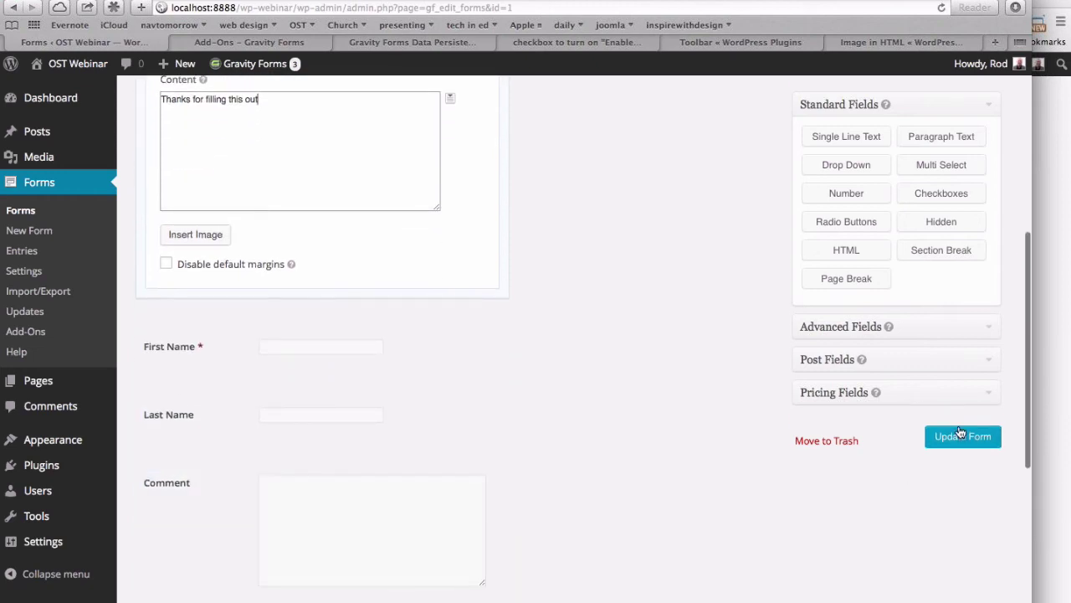
pyautogui.click(963, 436)
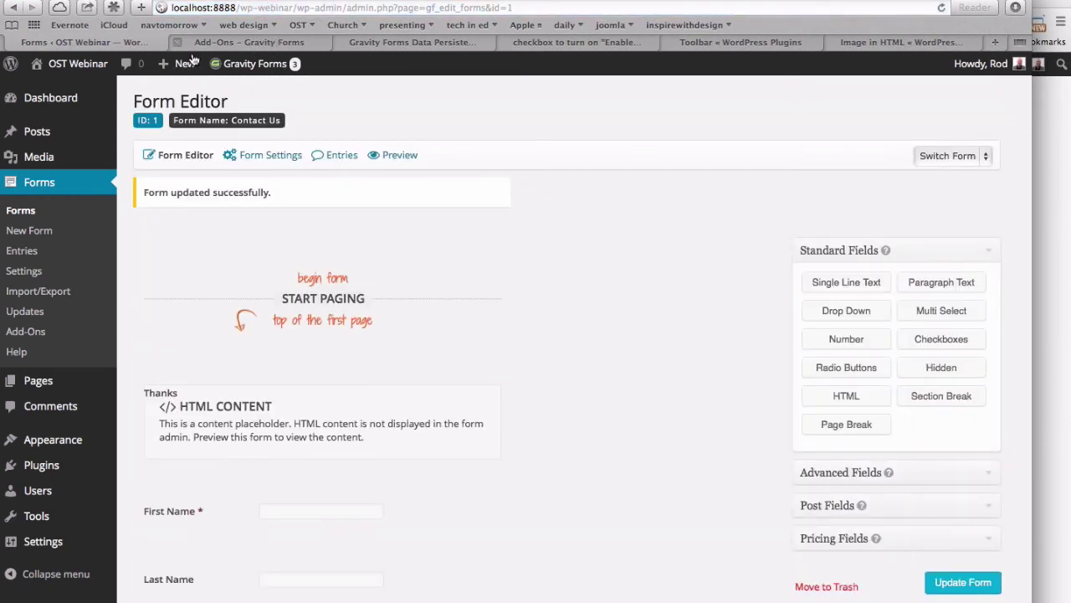
# Visit the site's Contact Us page and highlight the thank-you text above the form fields
pyautogui.moveTo(88, 65)
pyautogui.click(72, 89)
pyautogui.click(854, 93)
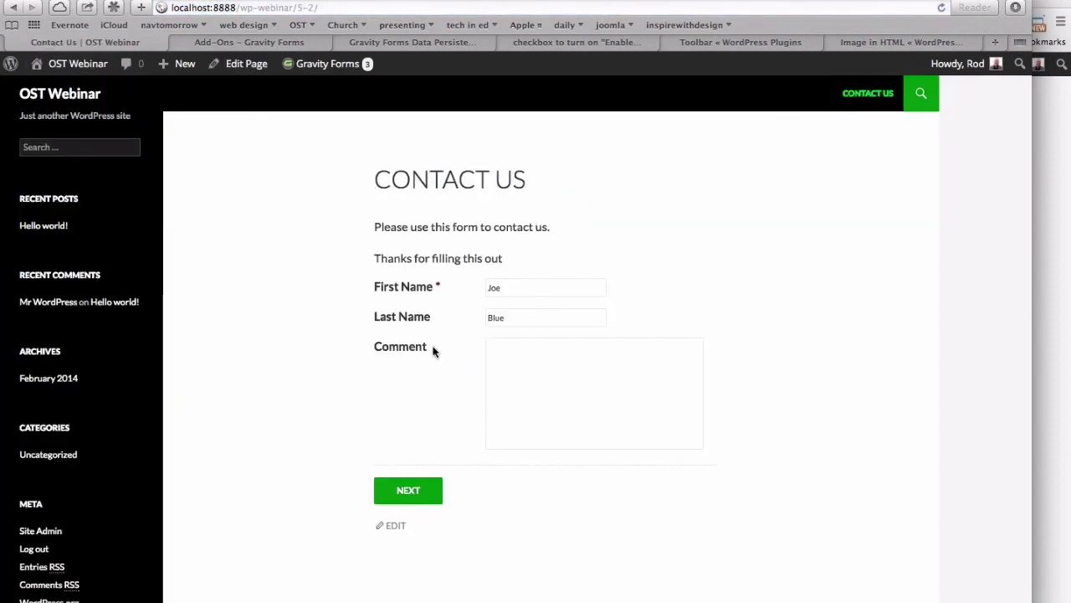
pyautogui.moveTo(373, 258); pyautogui.dragTo(559, 261)
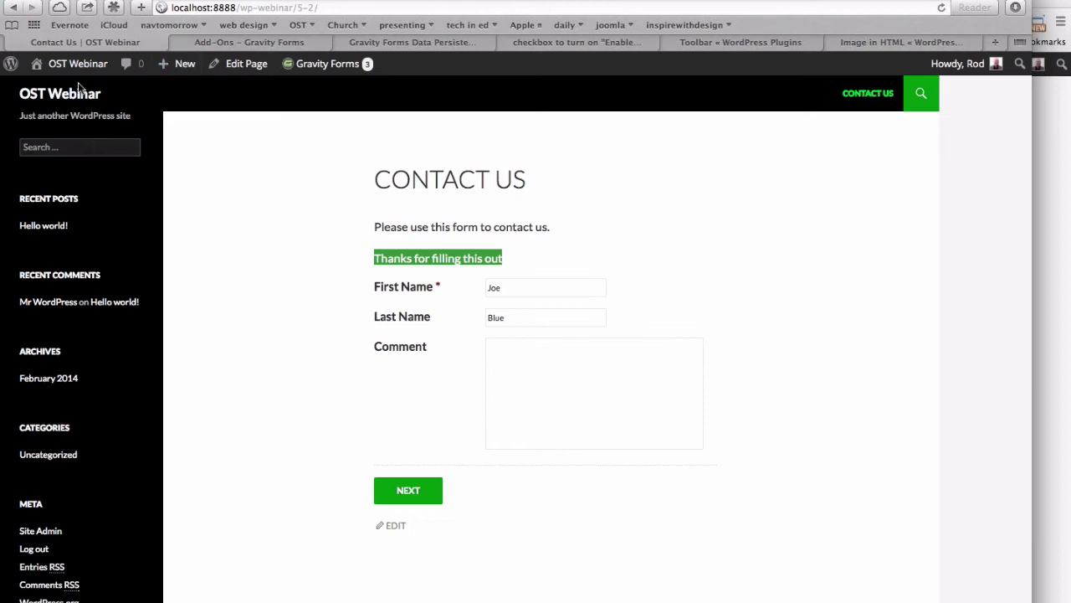
# Return to the admin dashboard, reopen the Contact Us form for editing, and expand the Thanks HTML field's properties
pyautogui.moveTo(71, 64)
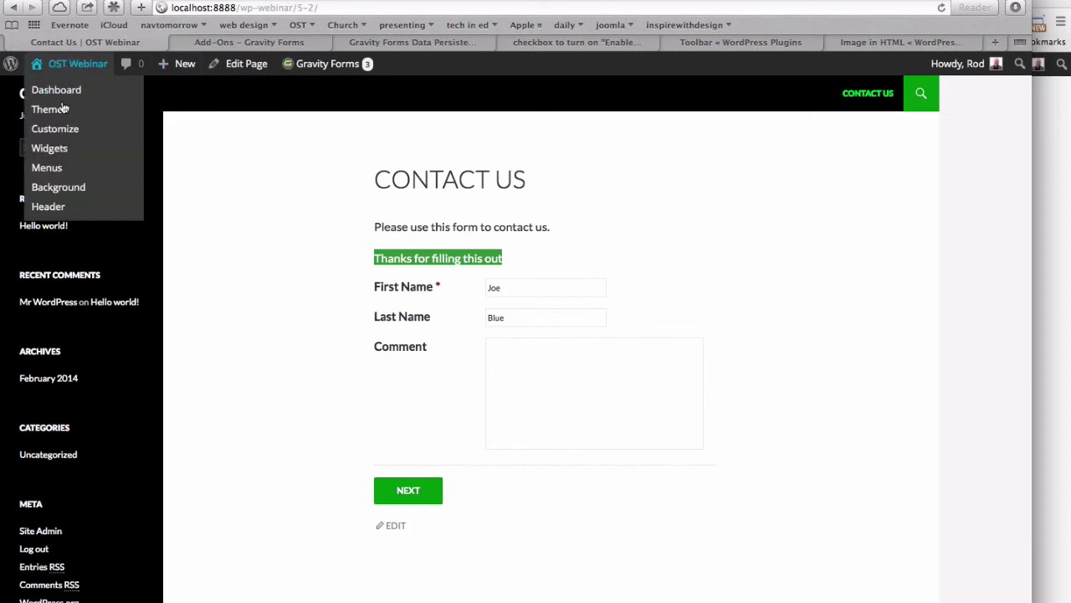
pyautogui.click(58, 83)
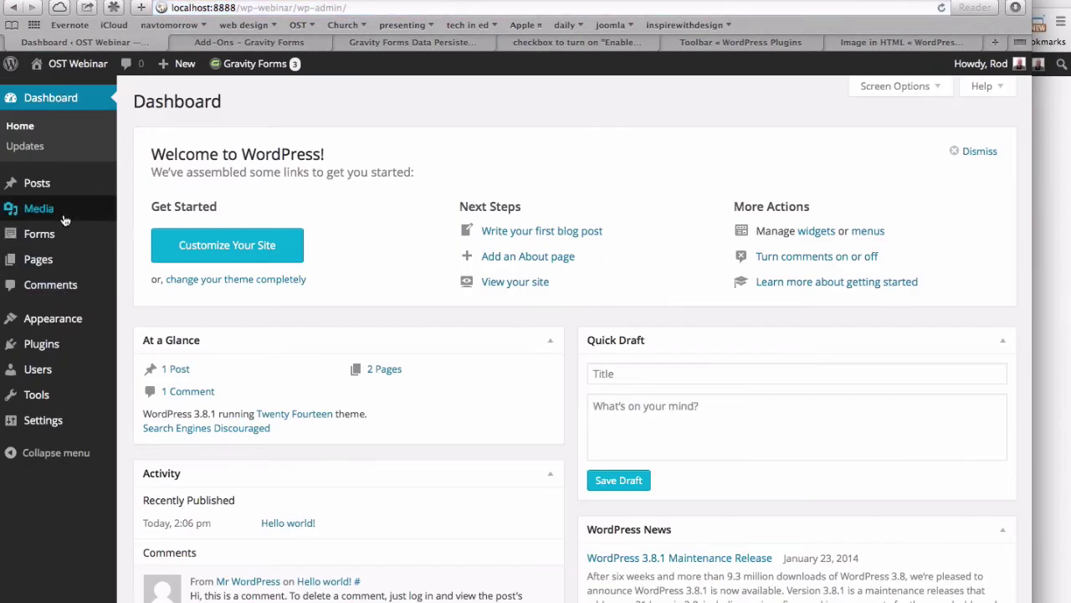
pyautogui.moveTo(74, 236)
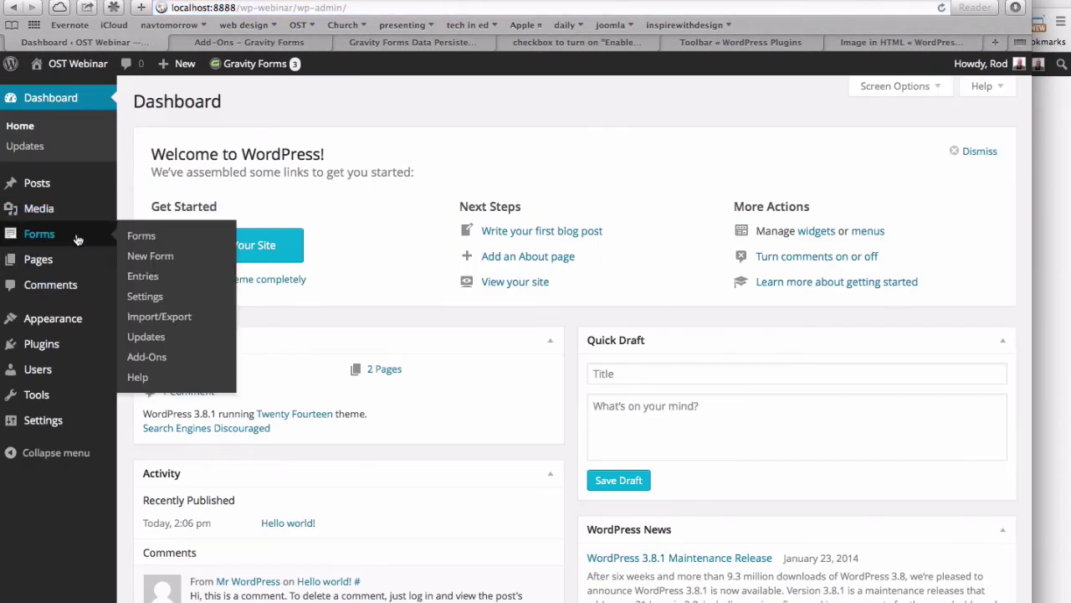
pyautogui.click(154, 242)
pyautogui.moveTo(210, 225)
pyautogui.click(265, 235)
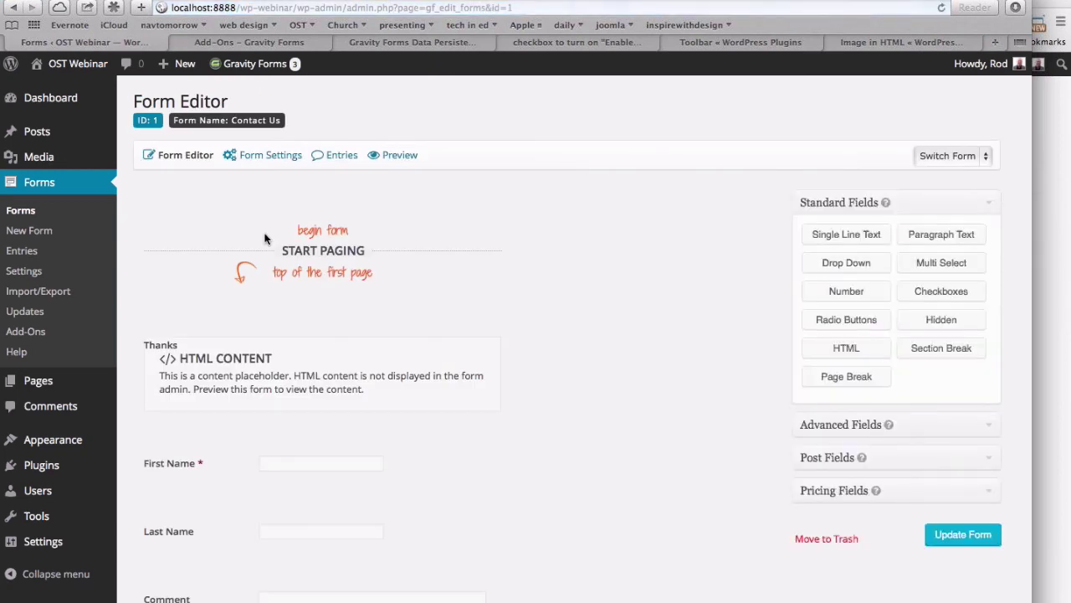
pyautogui.scroll(-2, 259, 318)
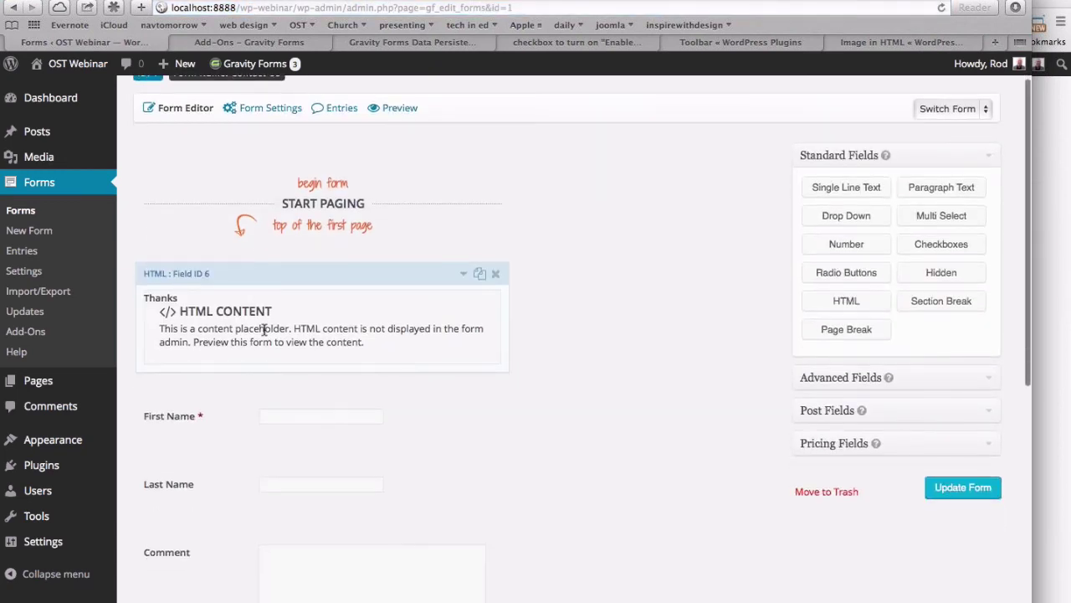
pyautogui.click(464, 275)
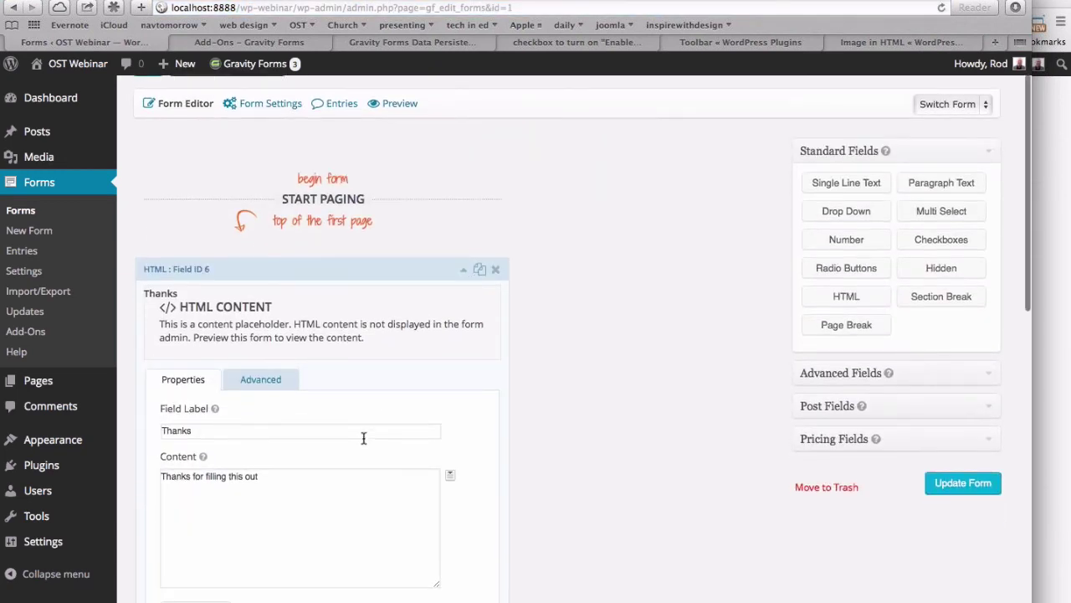
pyautogui.scroll(-4, 364, 438)
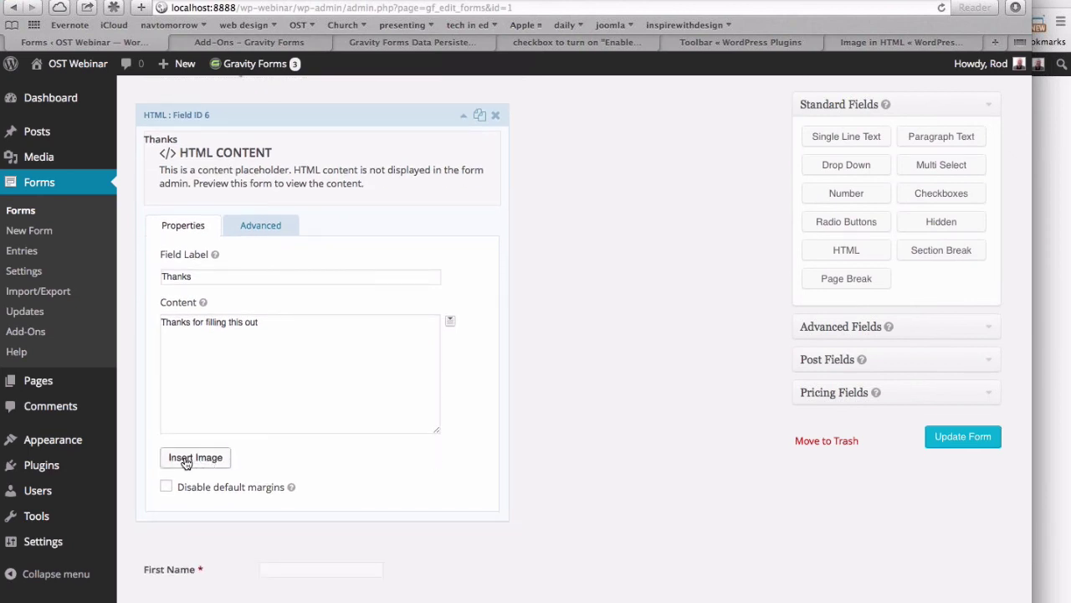
# Insert bekah-firefighter.jpg from the media library into the Thanks field's content and update the form
pyautogui.click(186, 462)
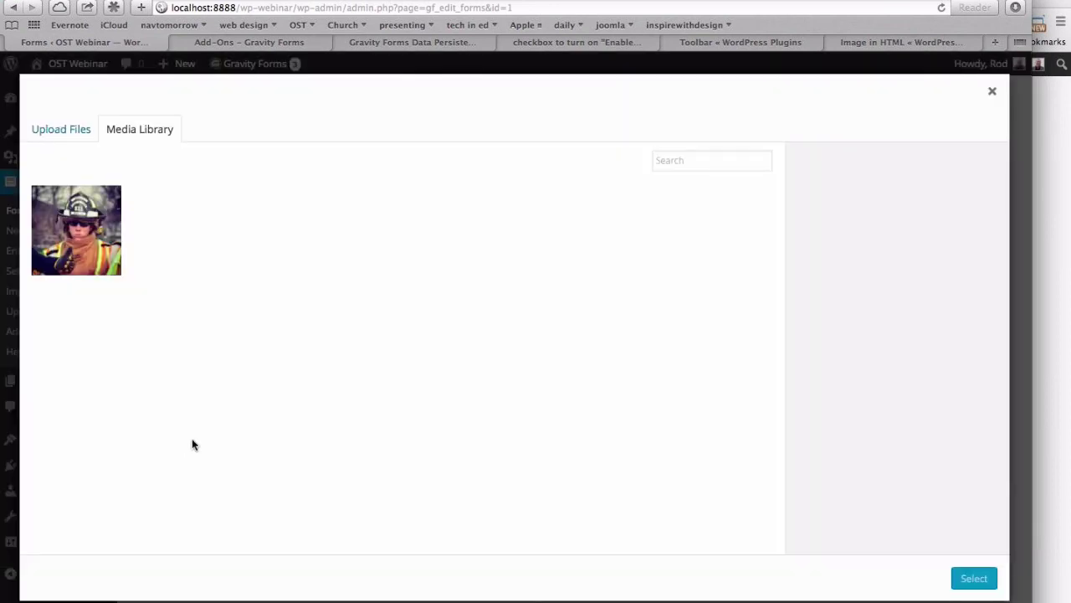
pyautogui.click(82, 238)
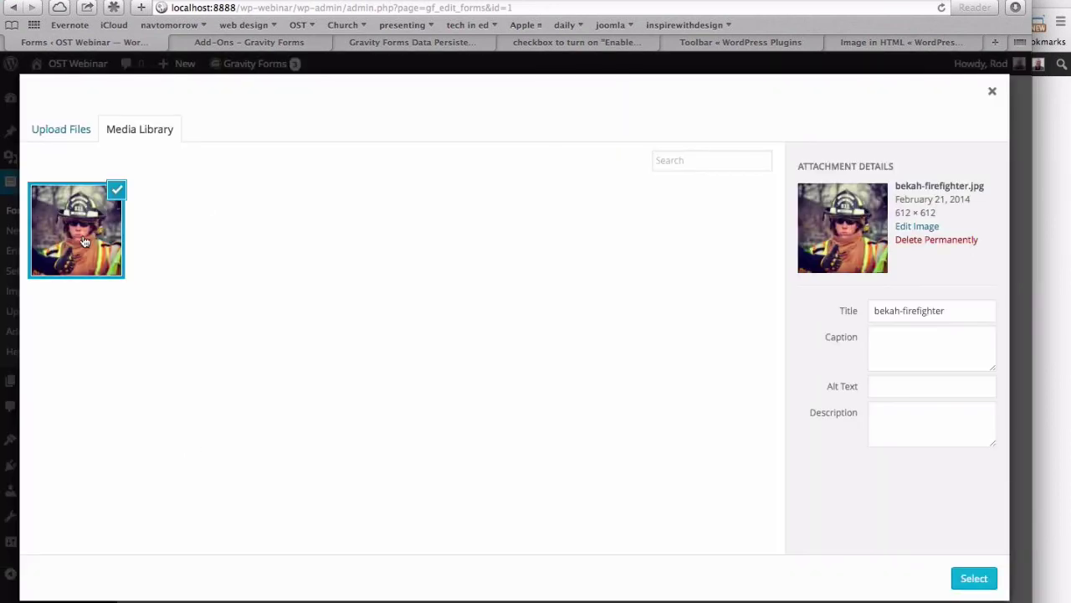
pyautogui.click(973, 578)
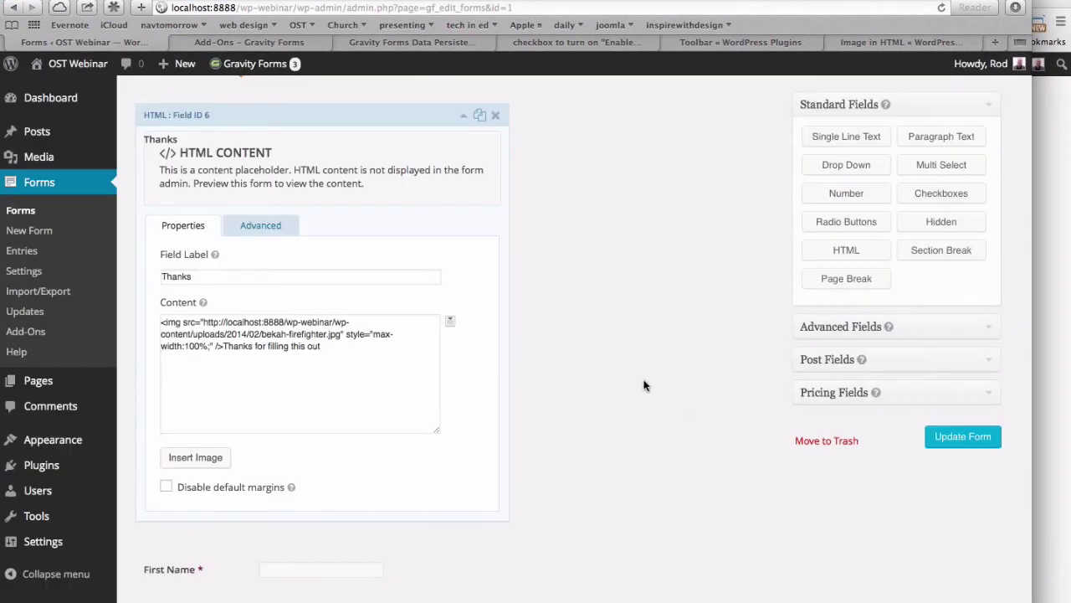
pyautogui.click(960, 439)
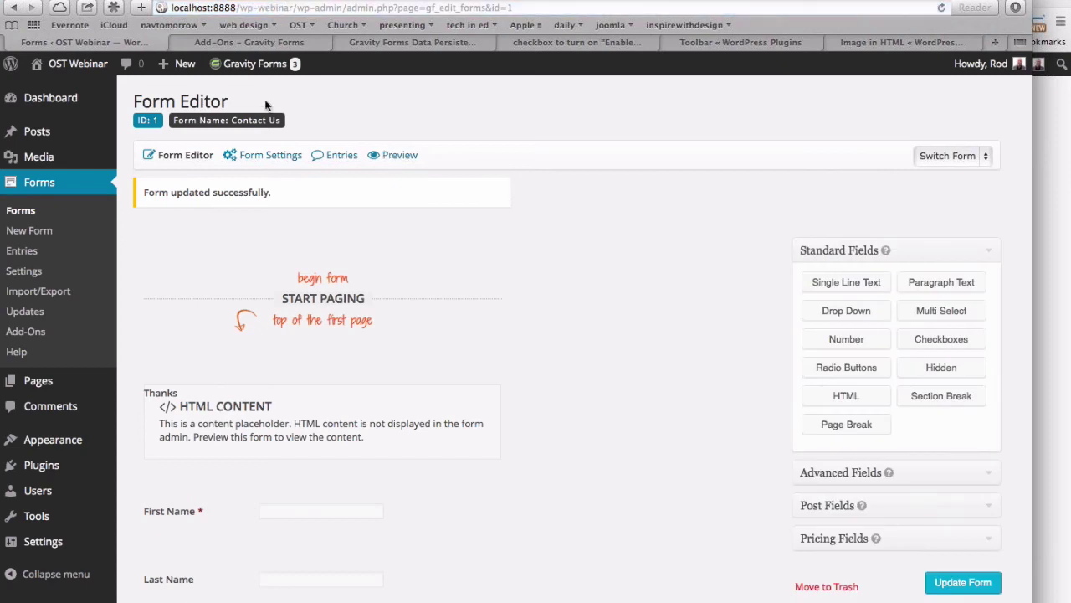
# Open the live site in a new browser tab and check the inserted image on the Contact Us page
pyautogui.moveTo(72, 64)
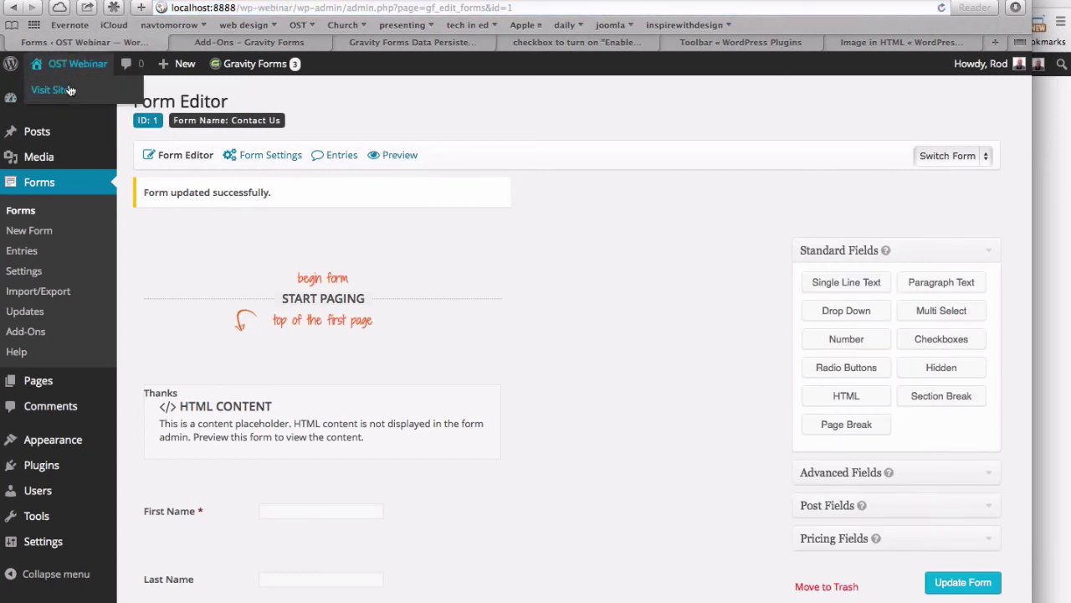
pyautogui.rightClick(76, 88)
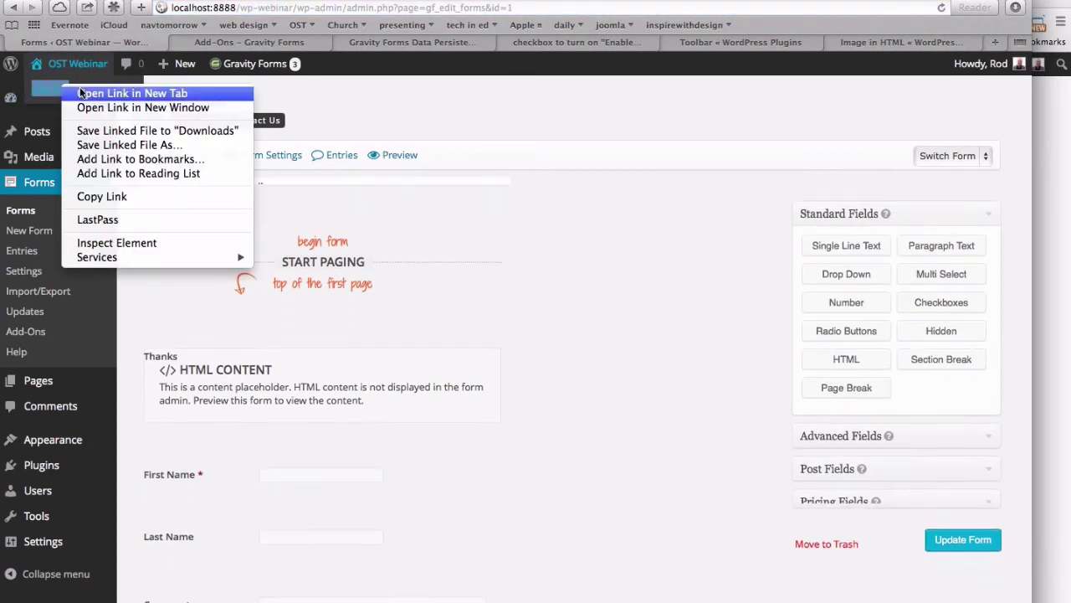
pyautogui.click(80, 91)
pyautogui.click(209, 42)
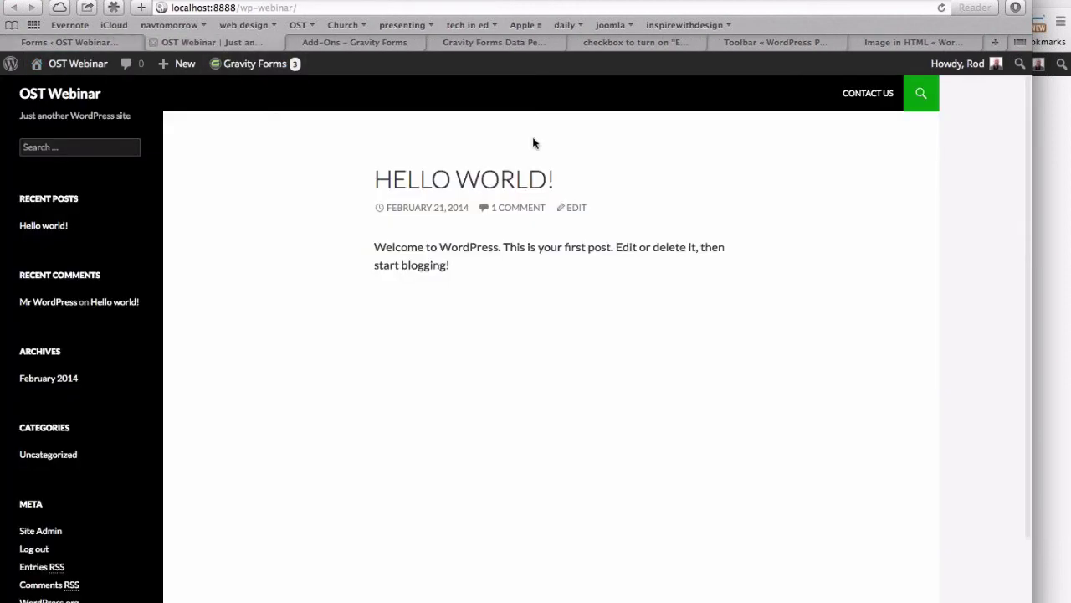
pyautogui.click(866, 100)
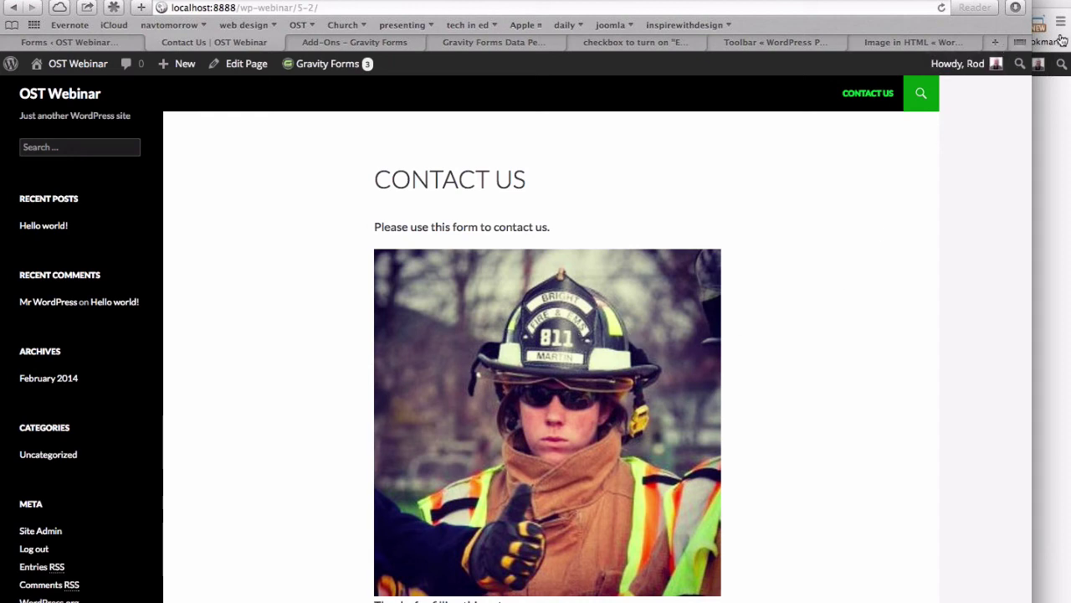
# Open the installed plugins list, and read the Gravity Forms Toolbar description and features on its WordPress.org page
pyautogui.moveTo(74, 64)
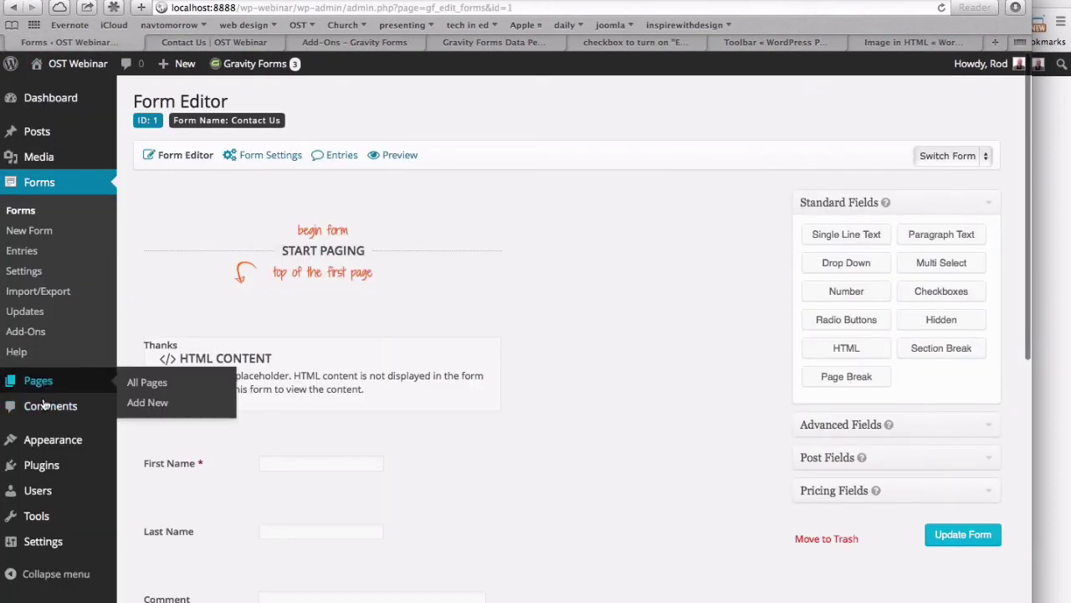
pyautogui.click(33, 463)
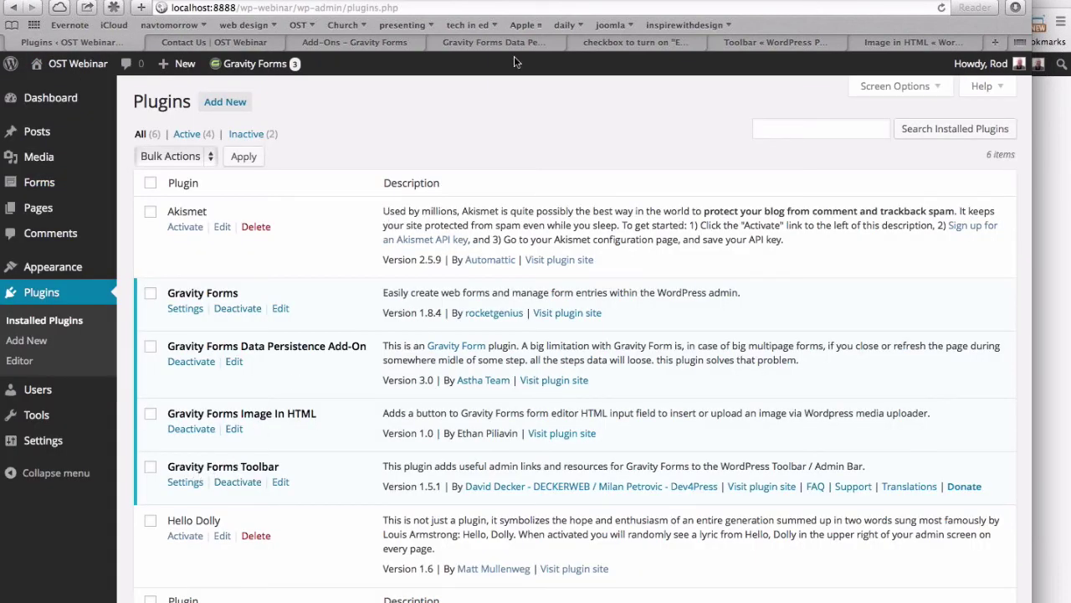
pyautogui.click(755, 42)
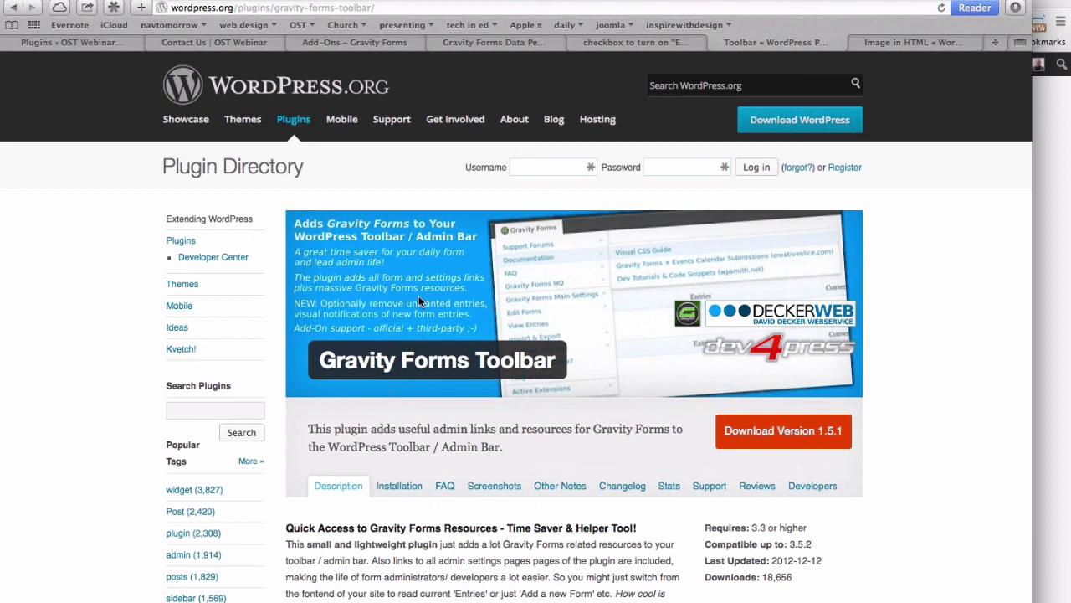
pyautogui.scroll(-5, 418, 297)
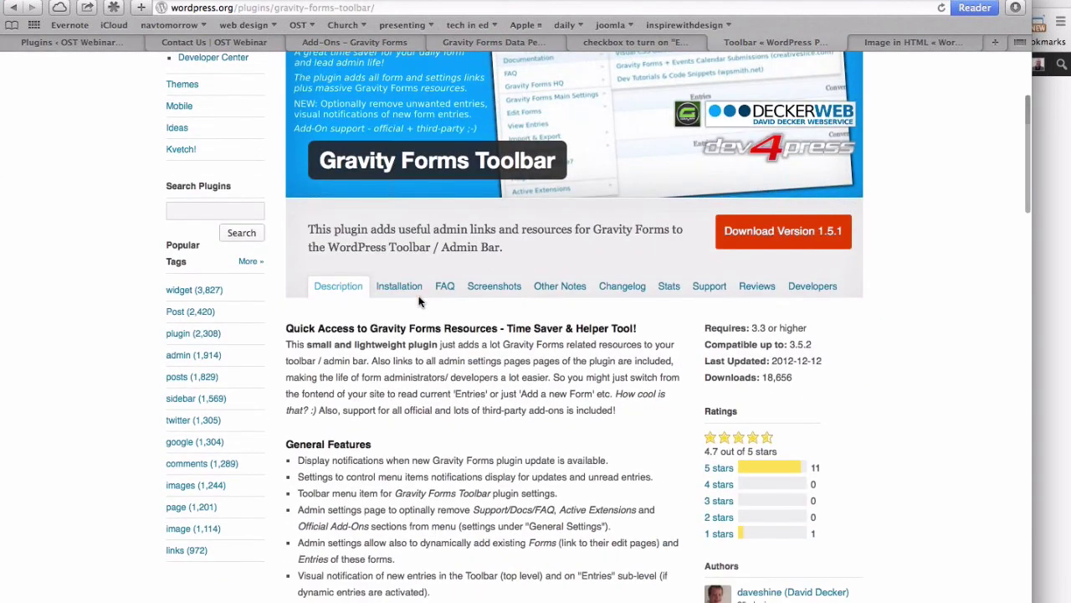
pyautogui.scroll(-4, 421, 302)
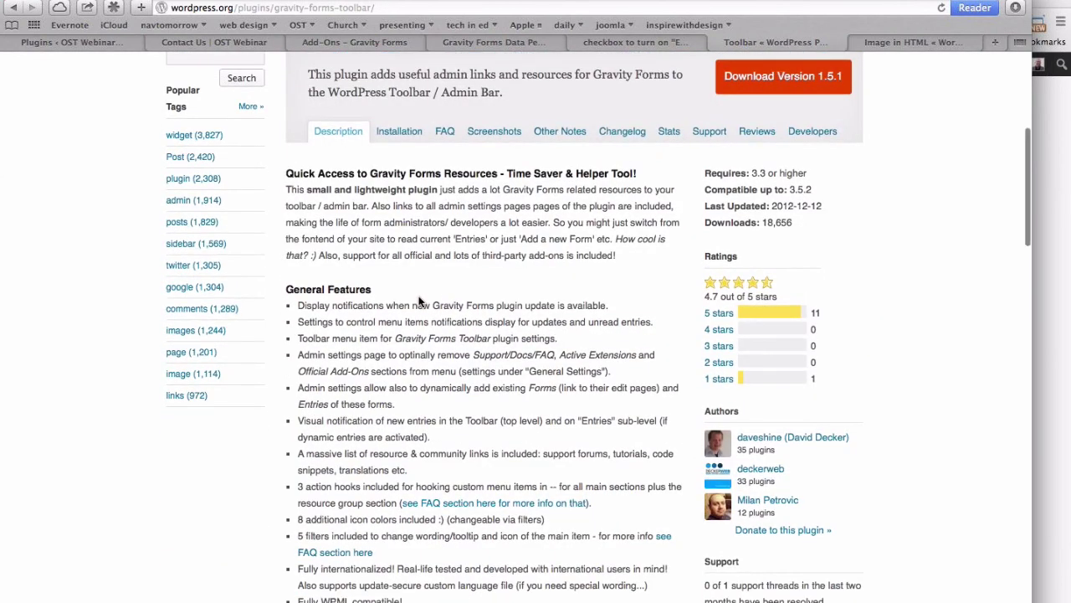
pyautogui.scroll(3, 421, 302)
pyautogui.scroll(5, 421, 301)
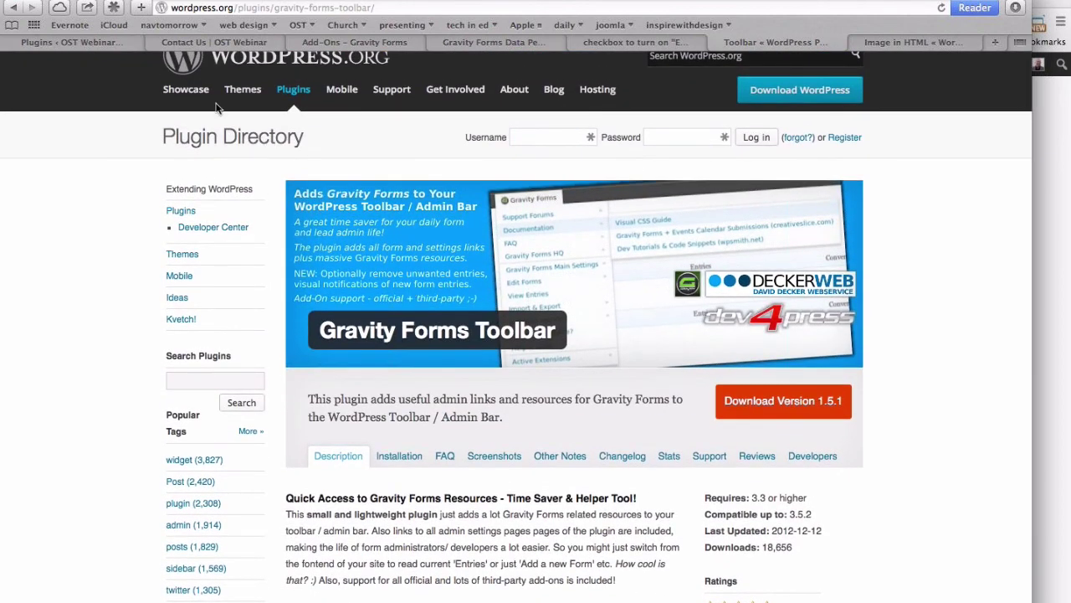
# Return to the site admin and view the Toolbar Menu settings and the Manage Widgets page through the Gravity Forms admin bar shortcuts
pyautogui.click(108, 43)
pyautogui.moveTo(238, 67)
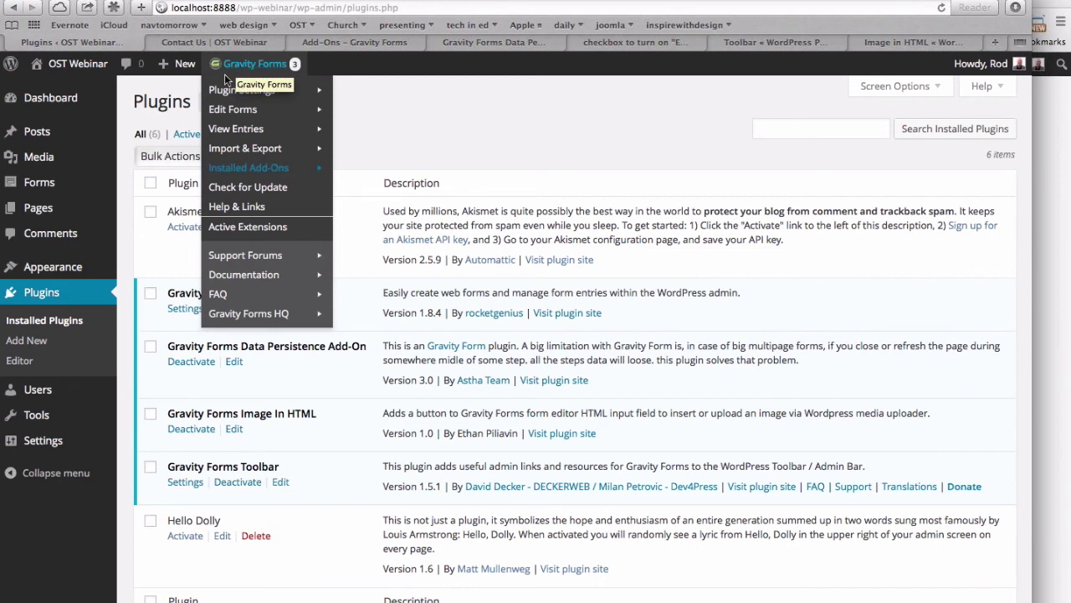
pyautogui.moveTo(239, 90)
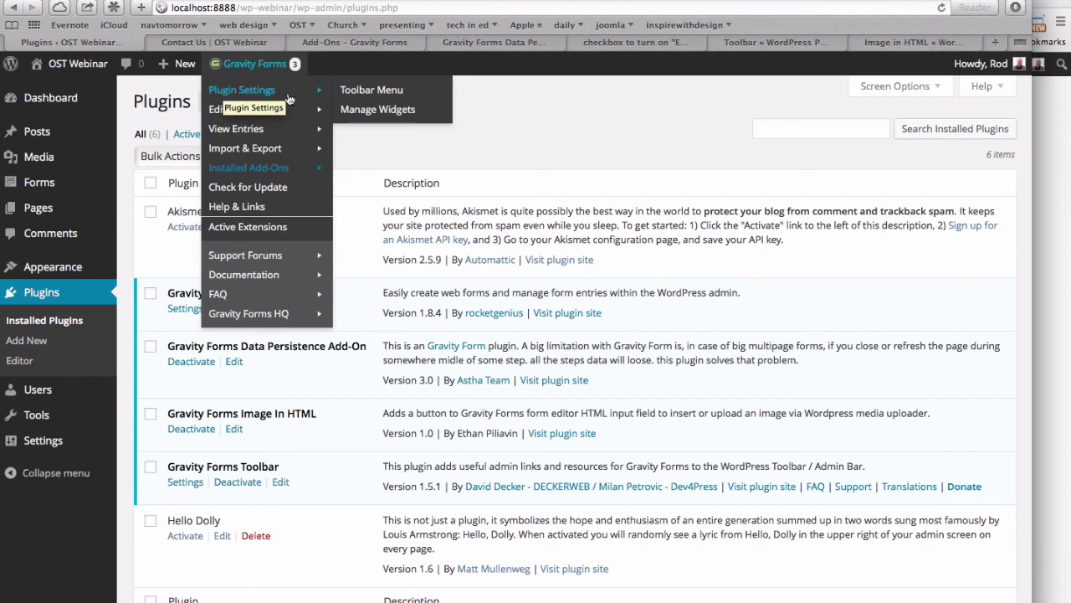
pyautogui.click(366, 90)
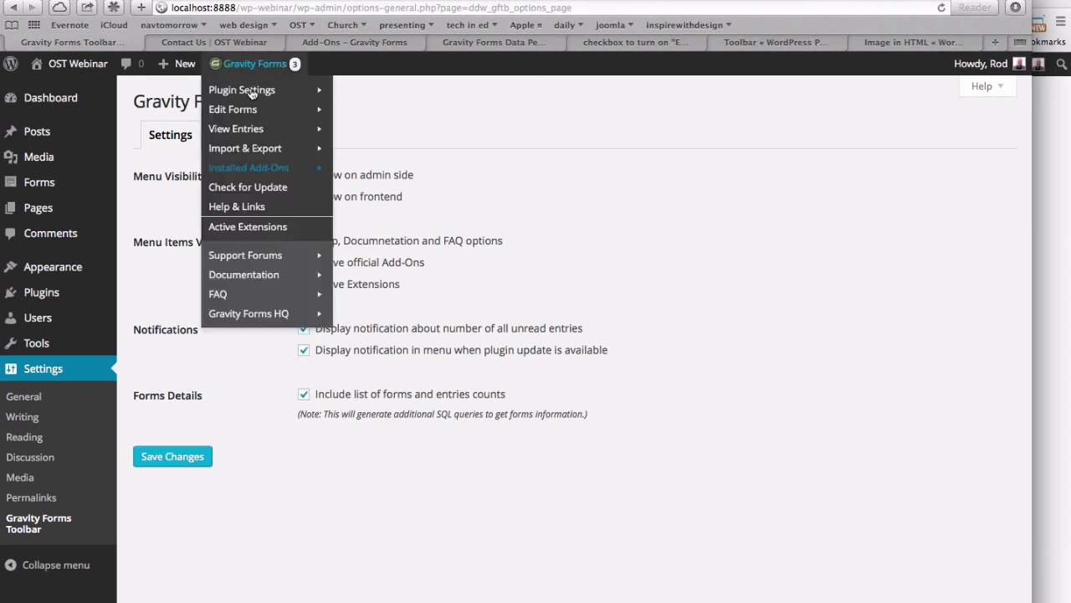
pyautogui.moveTo(246, 92)
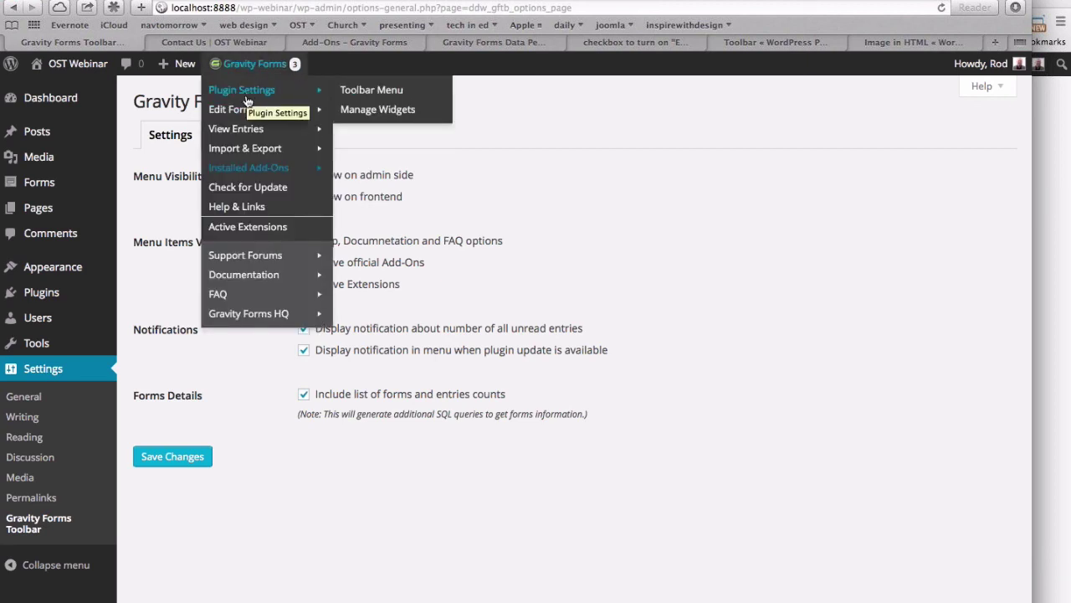
pyautogui.click(367, 111)
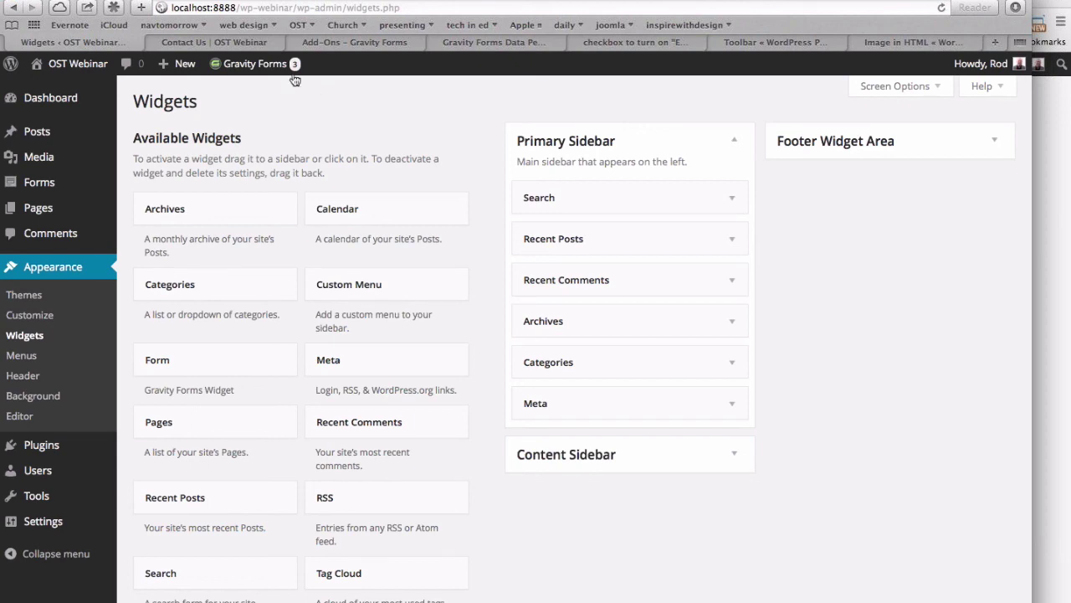
# Browse the Gravity Forms shortcuts for entries, forms and support, and open the new form dialog, closing it without creating a form
pyautogui.moveTo(295, 66)
pyautogui.moveTo(238, 105)
pyautogui.moveTo(235, 132)
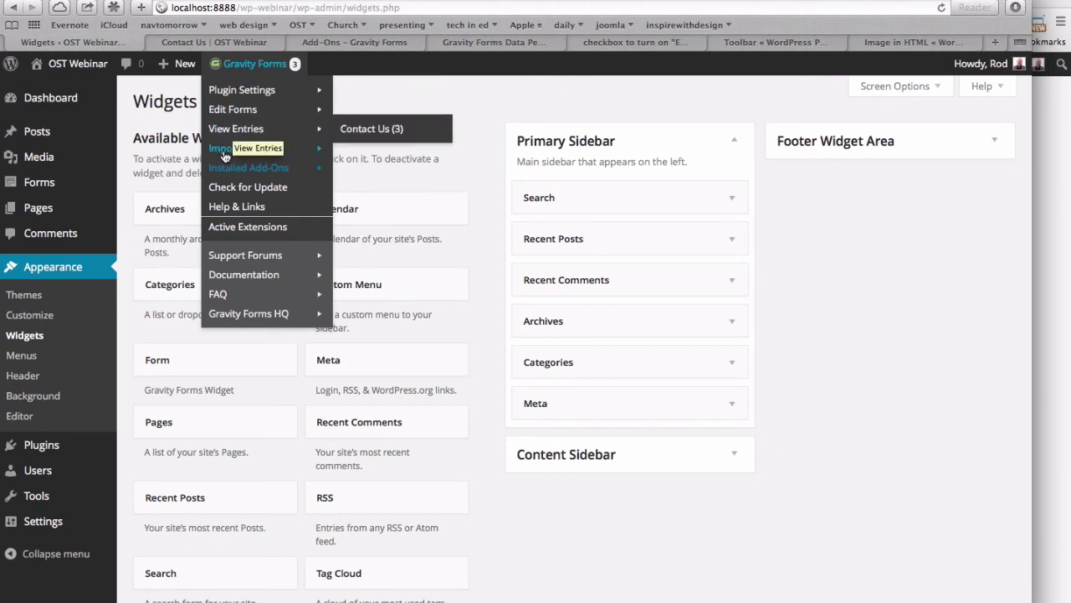
pyautogui.moveTo(226, 151)
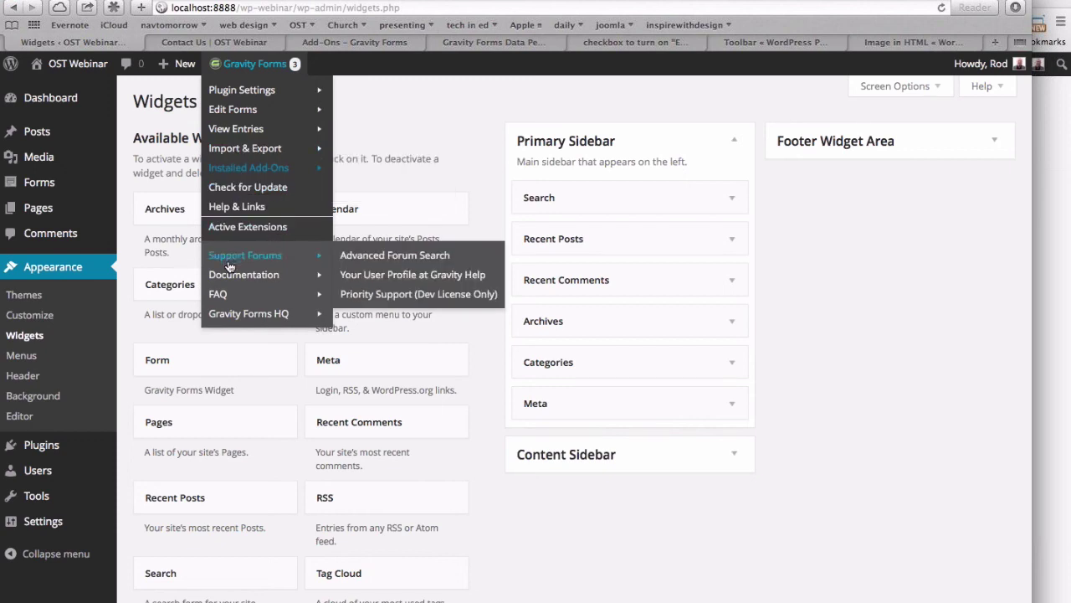
pyautogui.moveTo(228, 277)
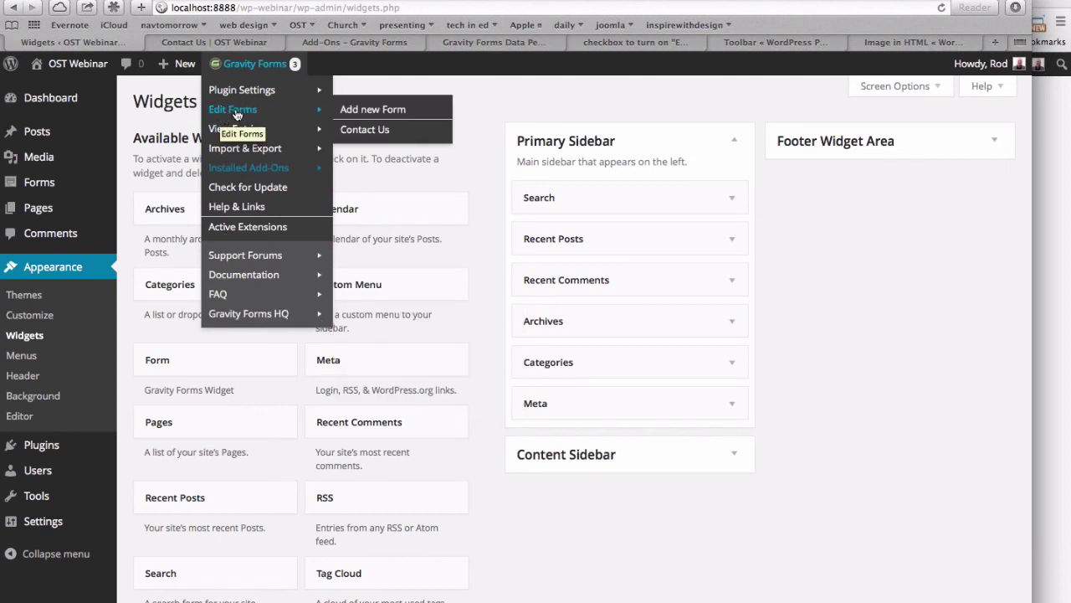
pyautogui.click(373, 106)
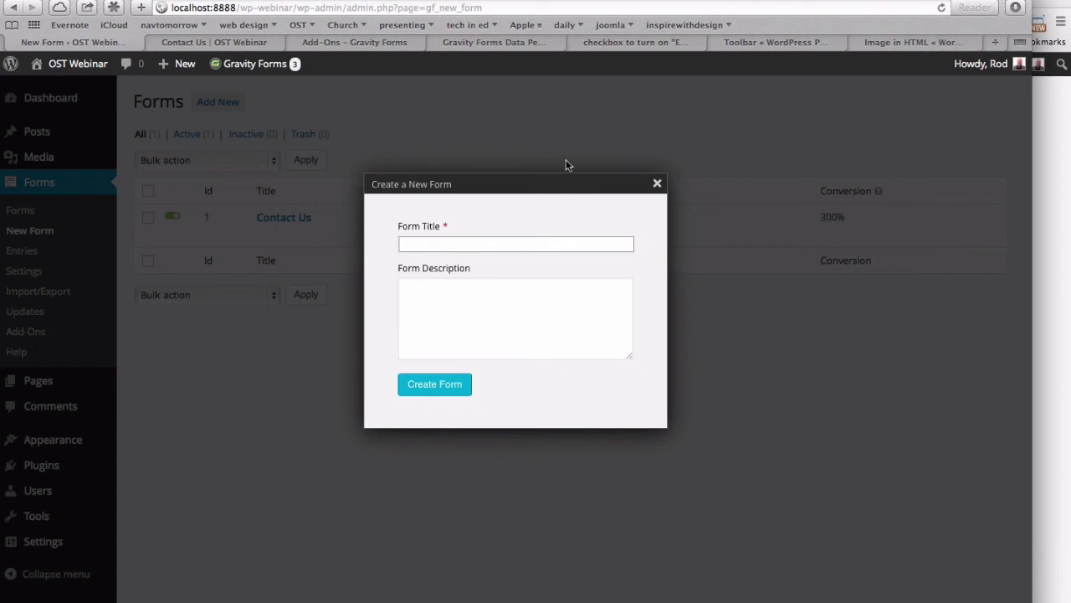
pyautogui.click(658, 184)
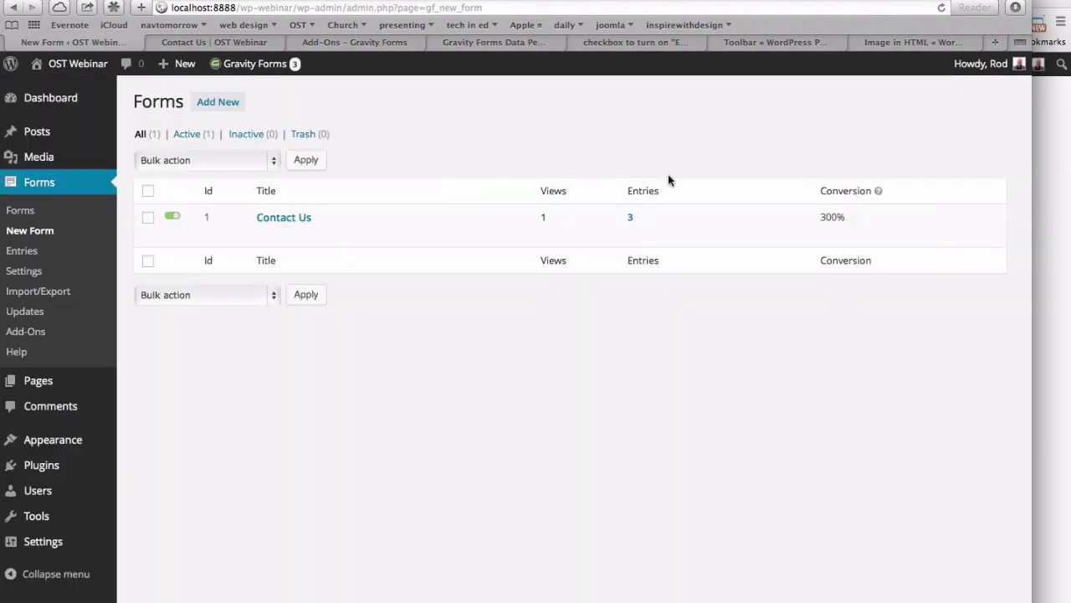